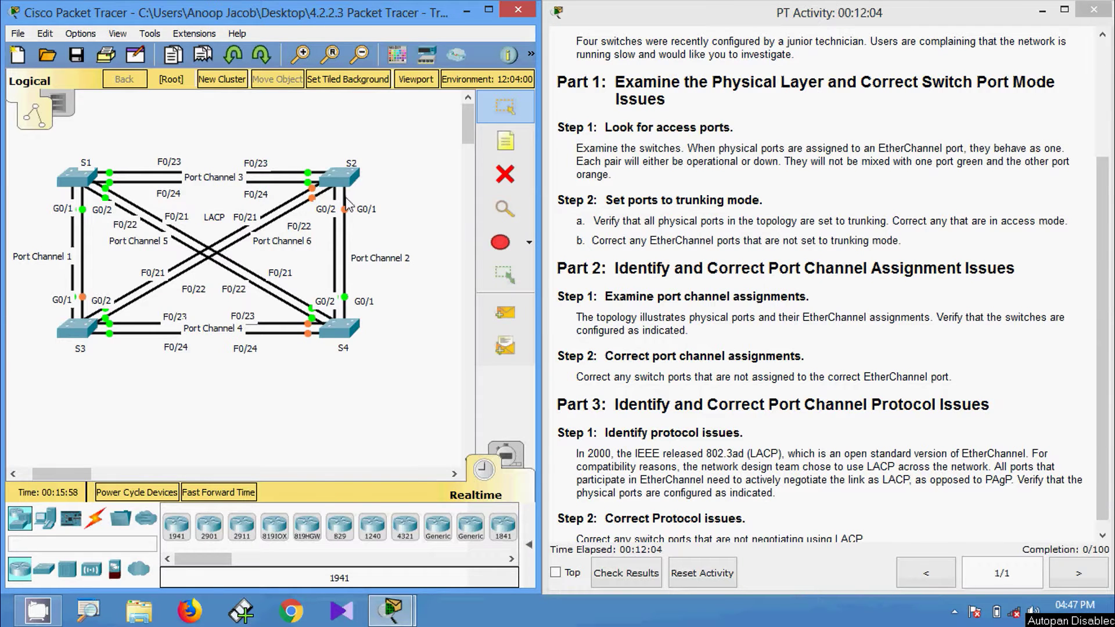
Open the command line of switch S2 and enter privileged EXEC mode with the enable command
click(370, 169)
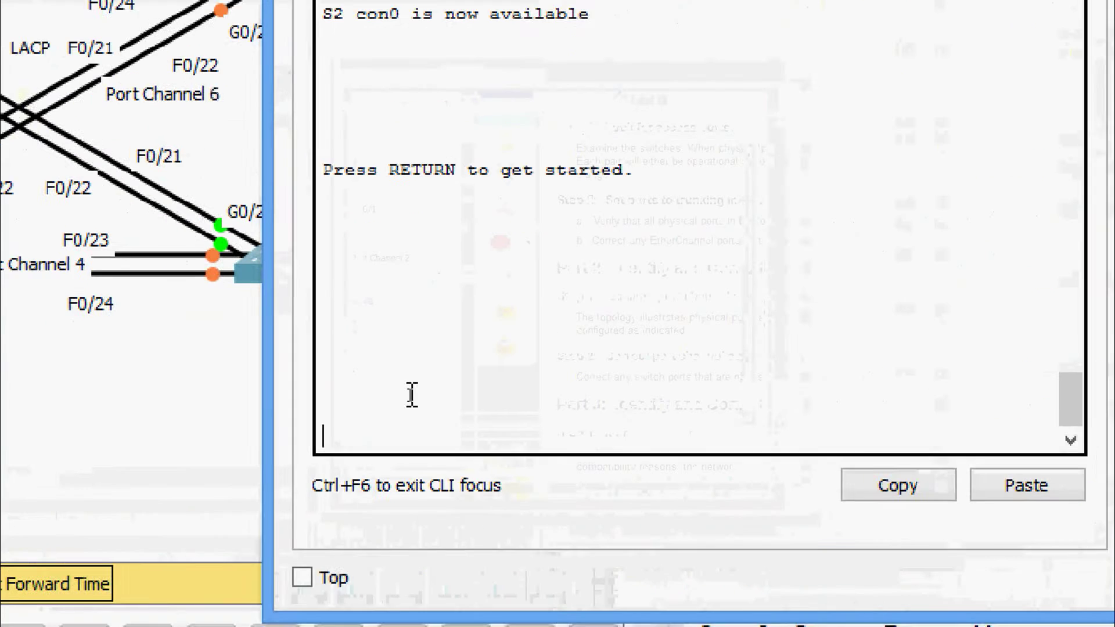
key(Return)
text(ena)
key(Tab)
key(Return)
Display S2's running configuration and page through it to the FastEthernet 0/21 to 0/24 interface entries
text(sh)
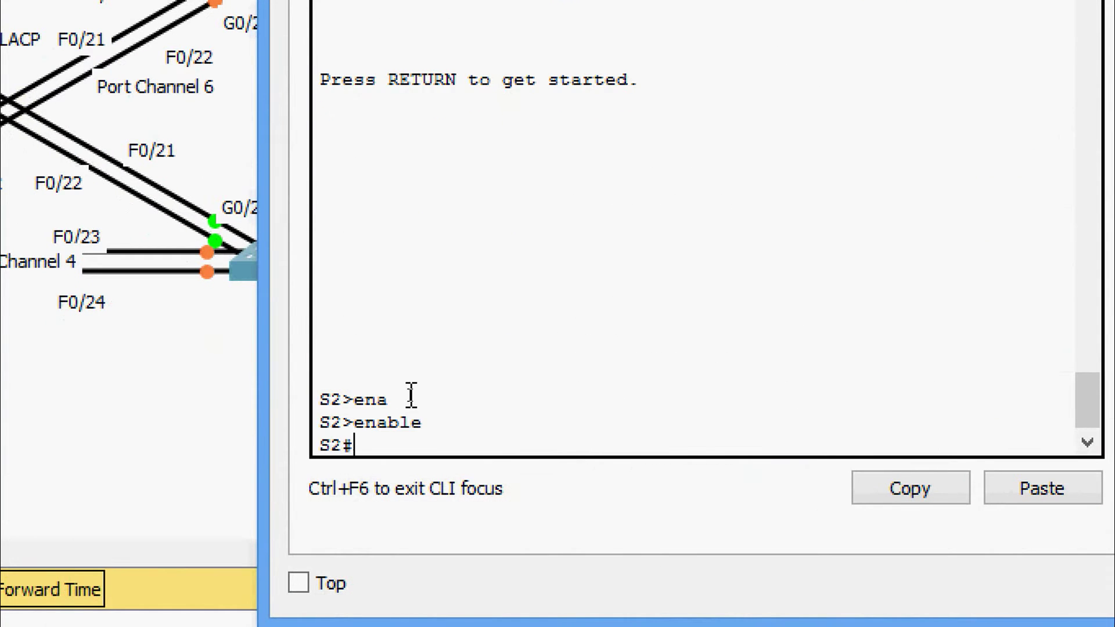
key(Tab)
text(run)
key(Return)
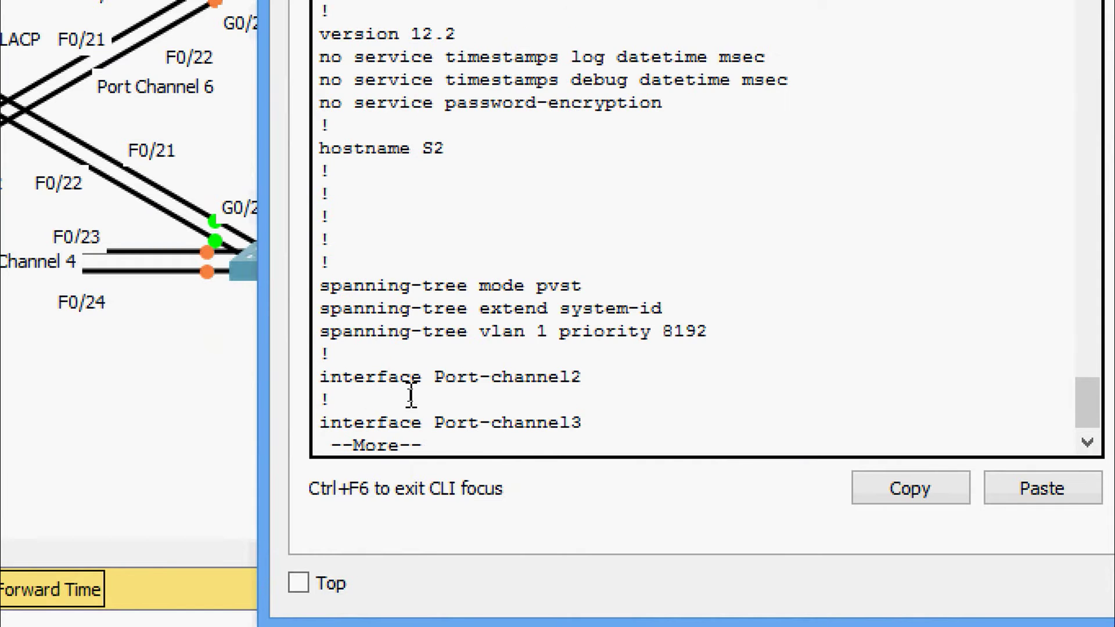
key(Return)
key(Return)
key(Return)
key(Return)
key(Return)
key(Return)
key(Return)
key(Return)
key(Return)
key(Return)
key(Return)
key(Return)
key(Return)
key(Return)
key(Return)
key(Return)
key(Return)
key(Return)
key(Return)
key(Return)
key(Return)
key(Return)
key(Return)
key(Return)
key(Return)
key(Return)
key(Return)
key(Return)
key(Return)
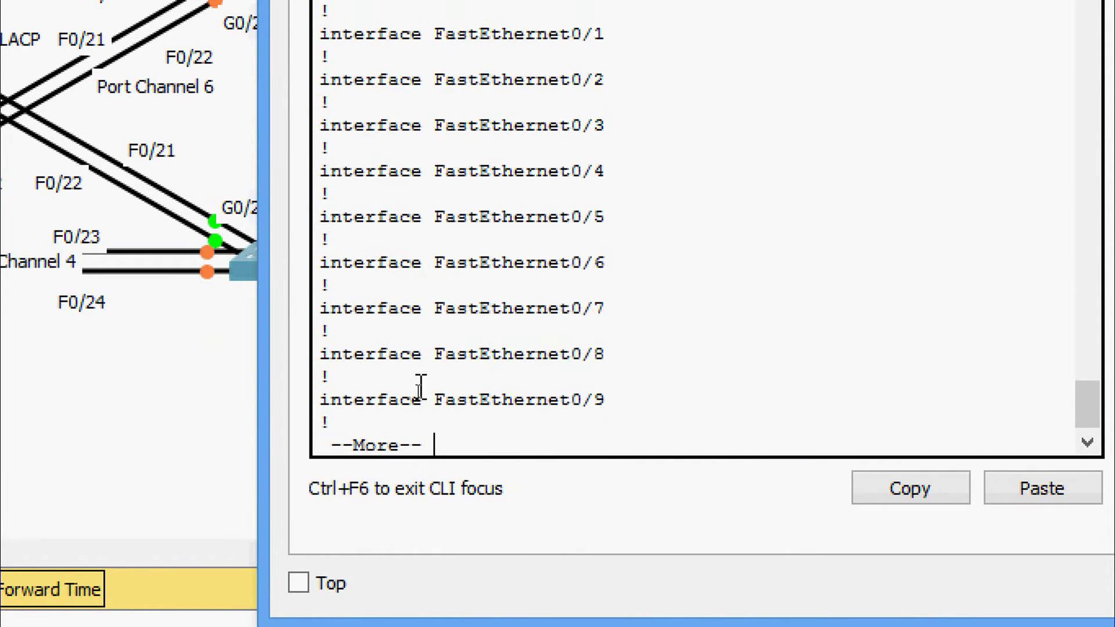
key(Return)
key(Return)
key(Return)
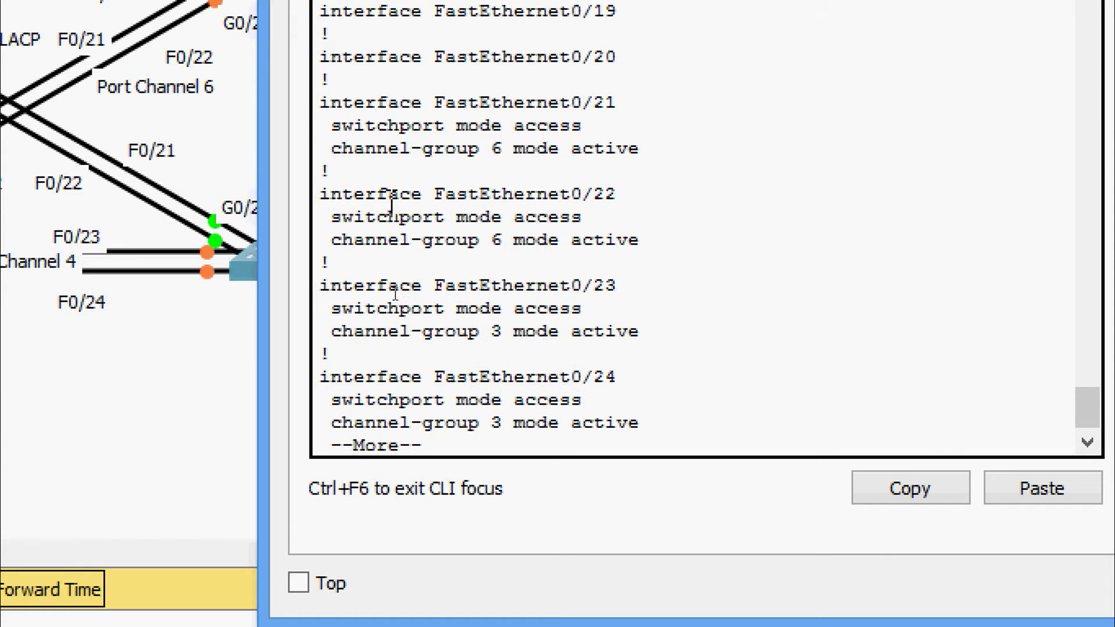
Examine the switchport modes of S2's FastEthernet 0/21-24 and GigabitEthernet 0/1-2 interfaces, and quit the configuration listing
drag(332, 126, 598, 128)
key(Return)
key(Return)
key(Return)
key(Return)
key(Return)
key(Return)
key(Return)
key(Return)
key(Return)
key(Return)
key(Return)
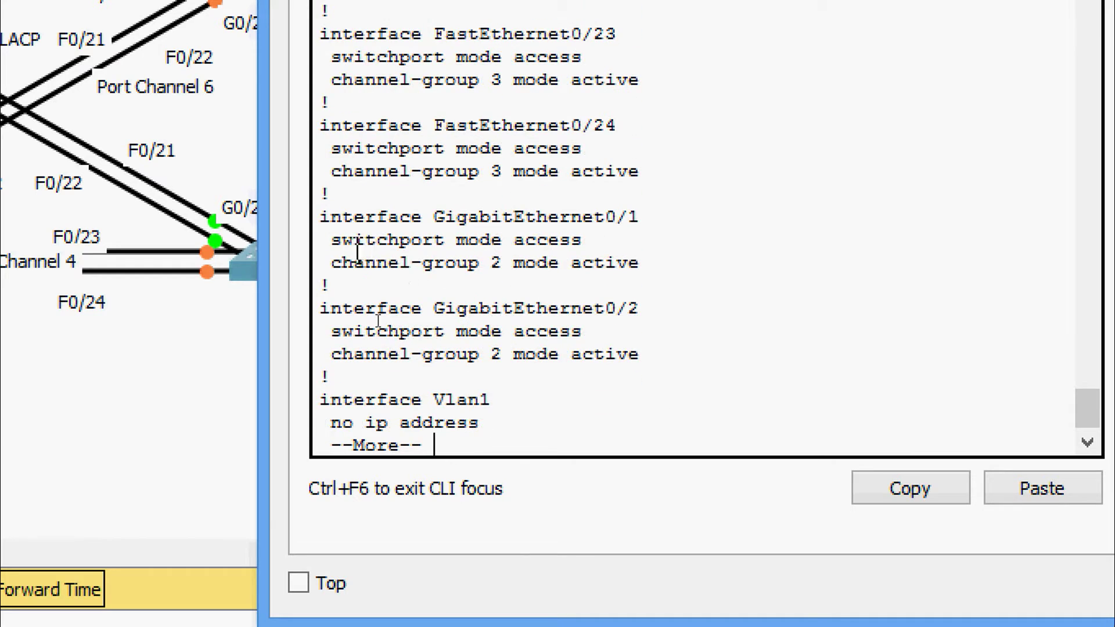
drag(326, 243, 584, 240)
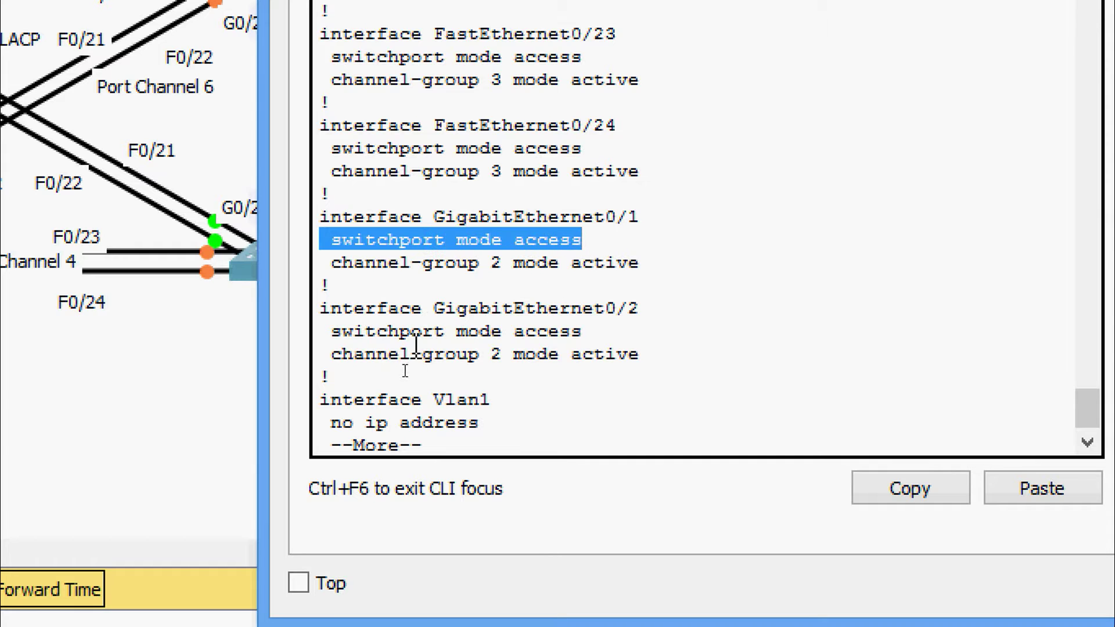
drag(327, 332, 584, 334)
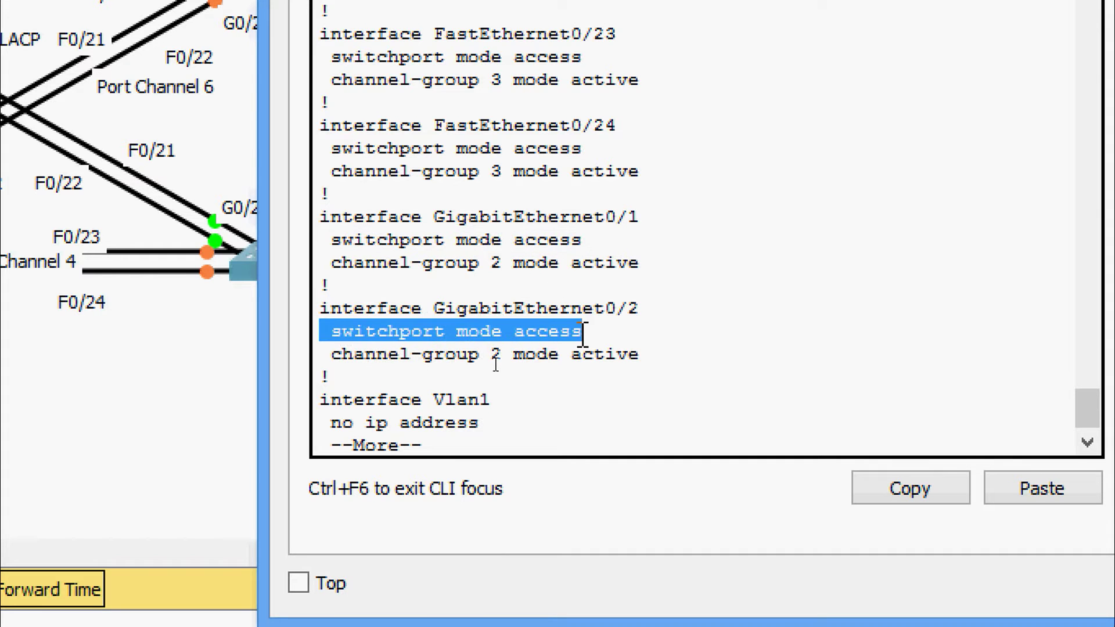
click(603, 340)
key(q)
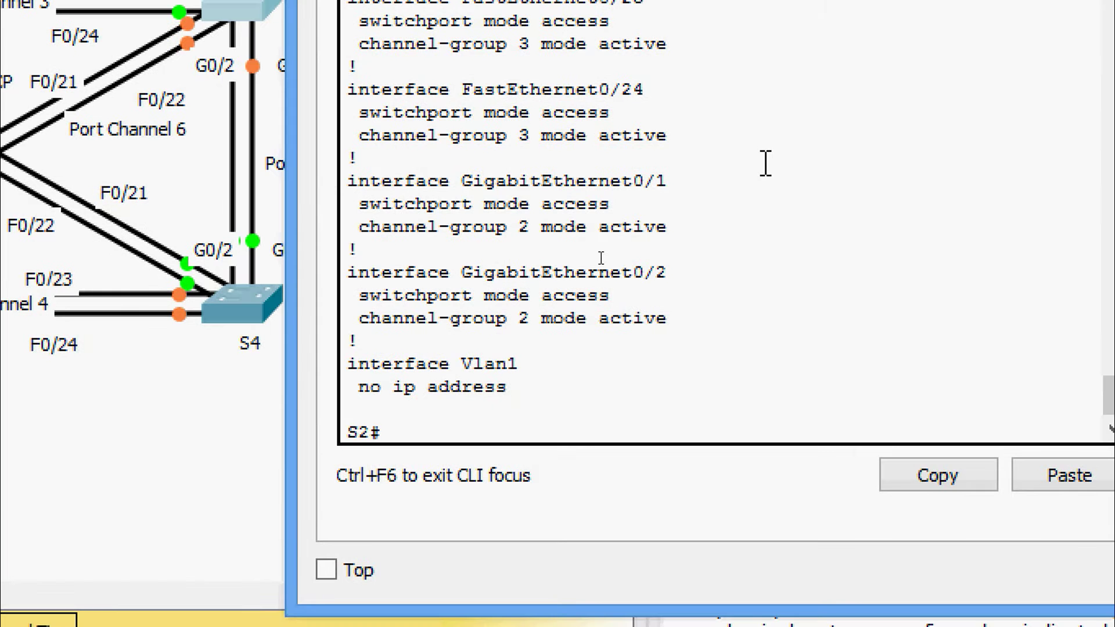
Enter global configuration mode on S2 with configure terminal
text(conf)
key(Tab)
text(t)
key(Tab)
key(Tab)
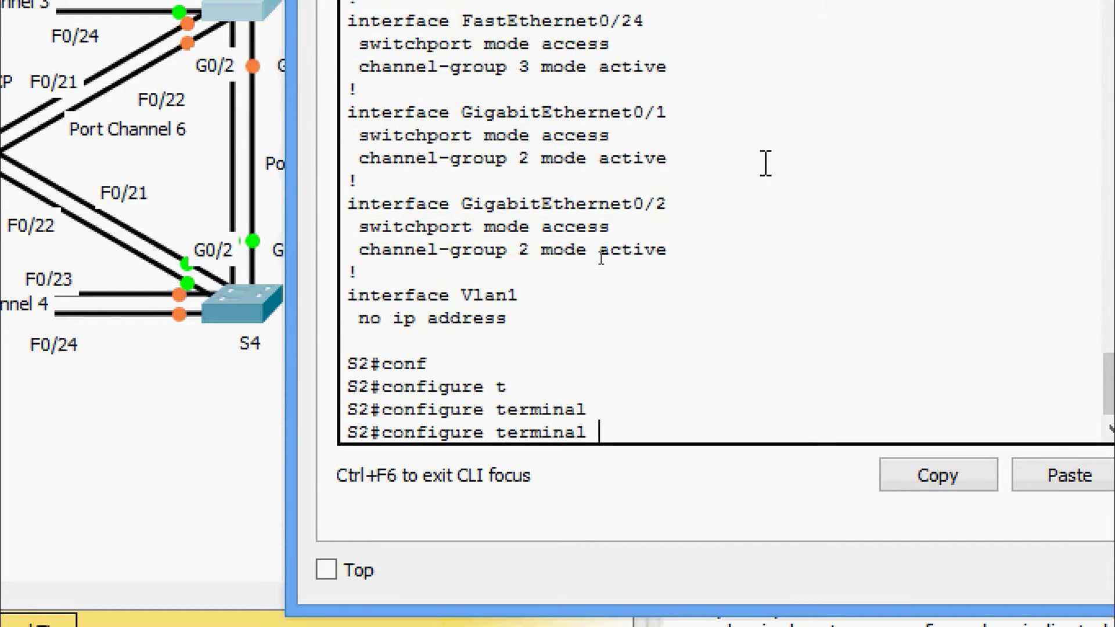
key(Return)
key(Return)
key(Return)
Set the interface range fastEthernet 0/21-24 on S2 to switchport mode trunk
text(inter)
key(Tab)
text(r)
key(Tab)
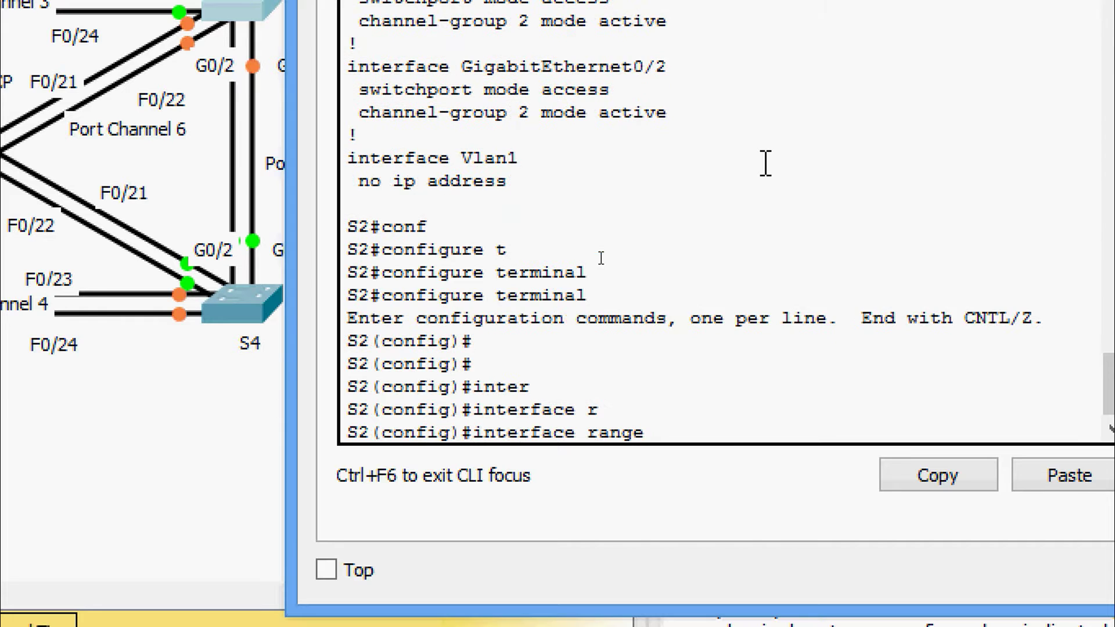
text(f)
key(Tab)
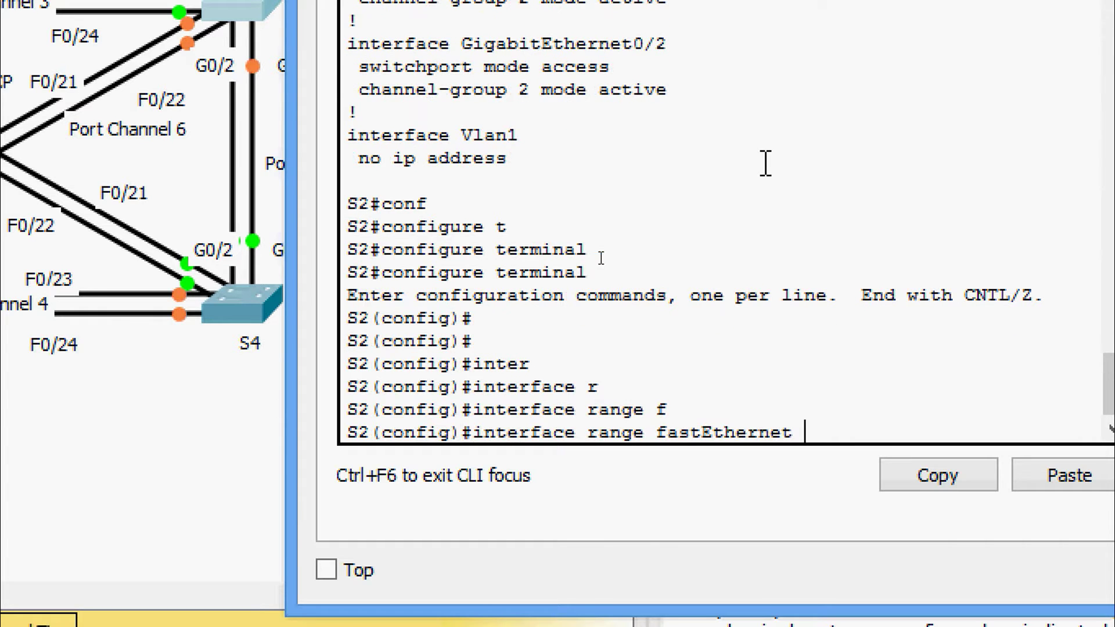
text(0/21-24)
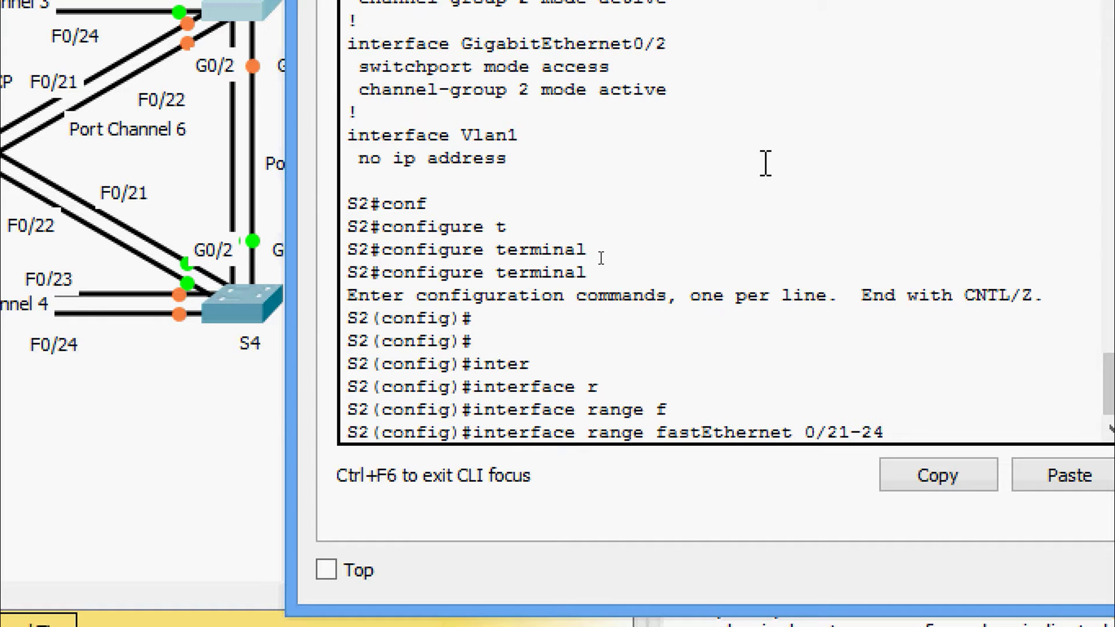
key(Return)
text(switchport m)
key(Tab)
text(mo)
key(Tab)
text(t)
key(Tab)
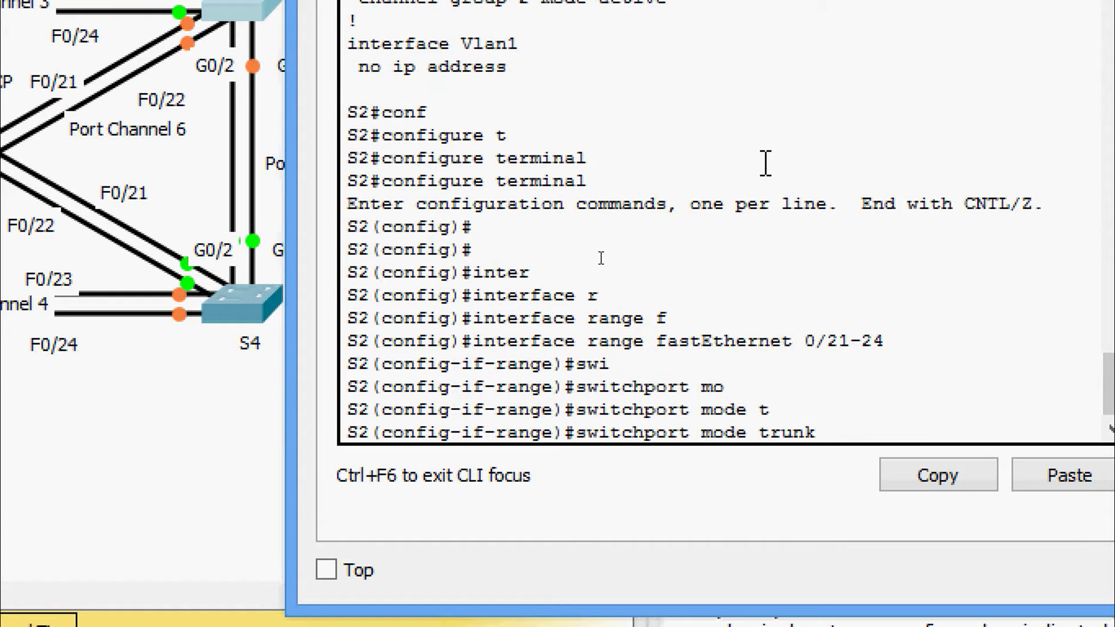
key(Return)
key(Return)
Leave the current interface range and set the range gigabitEthernet 0/1-2 on S2 to switchport mode trunk
text(exit)
key(Return)
text(inter)
key(Tab)
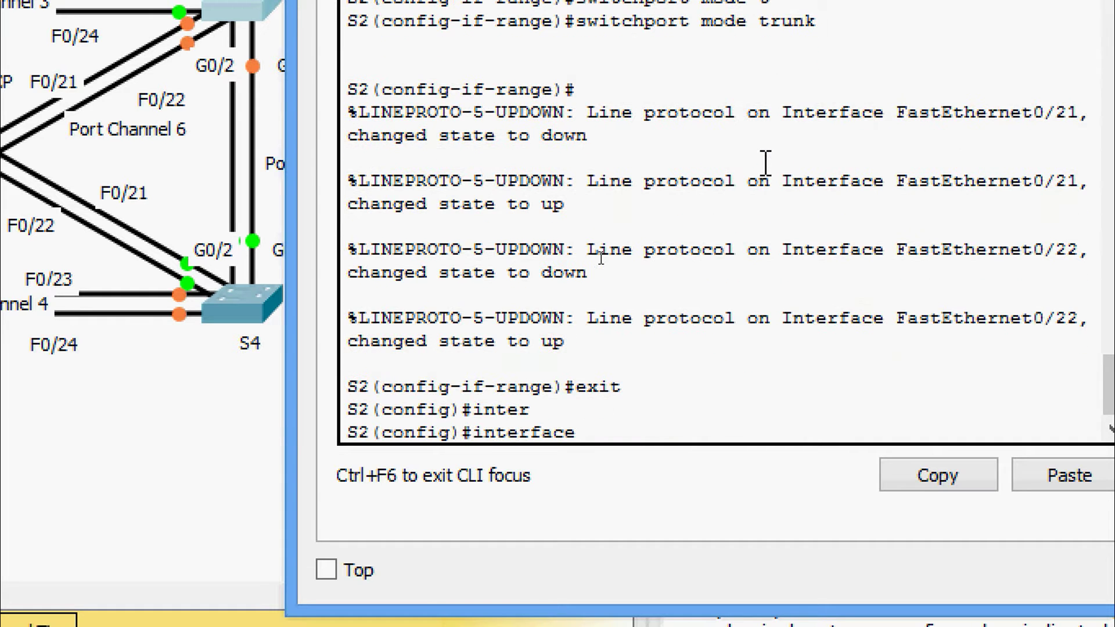
text(r)
key(Tab)
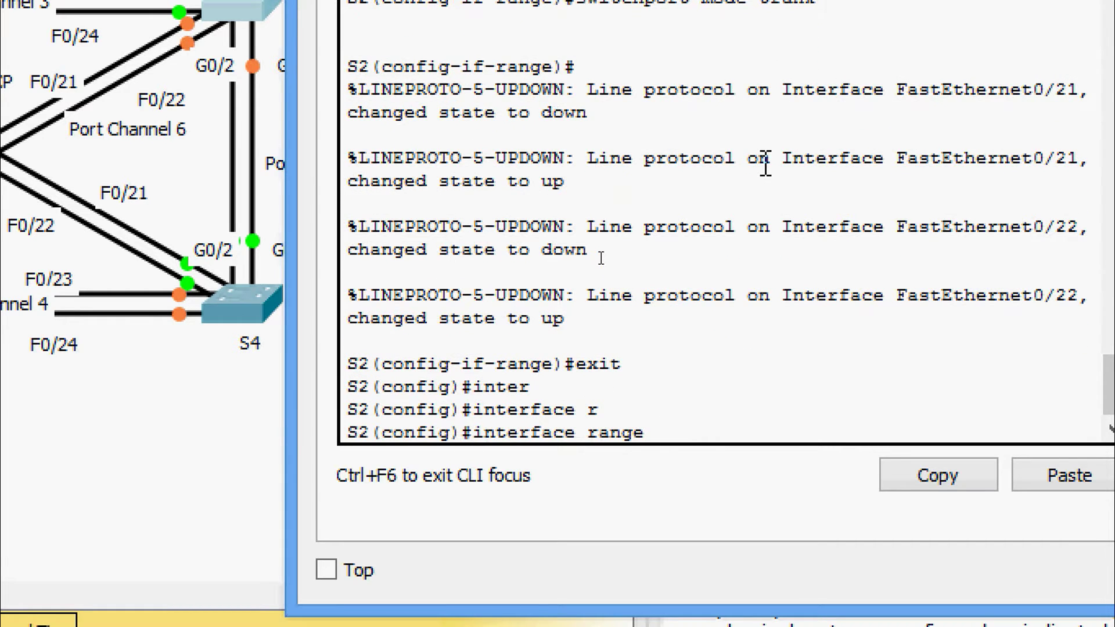
text(g)
key(Tab)
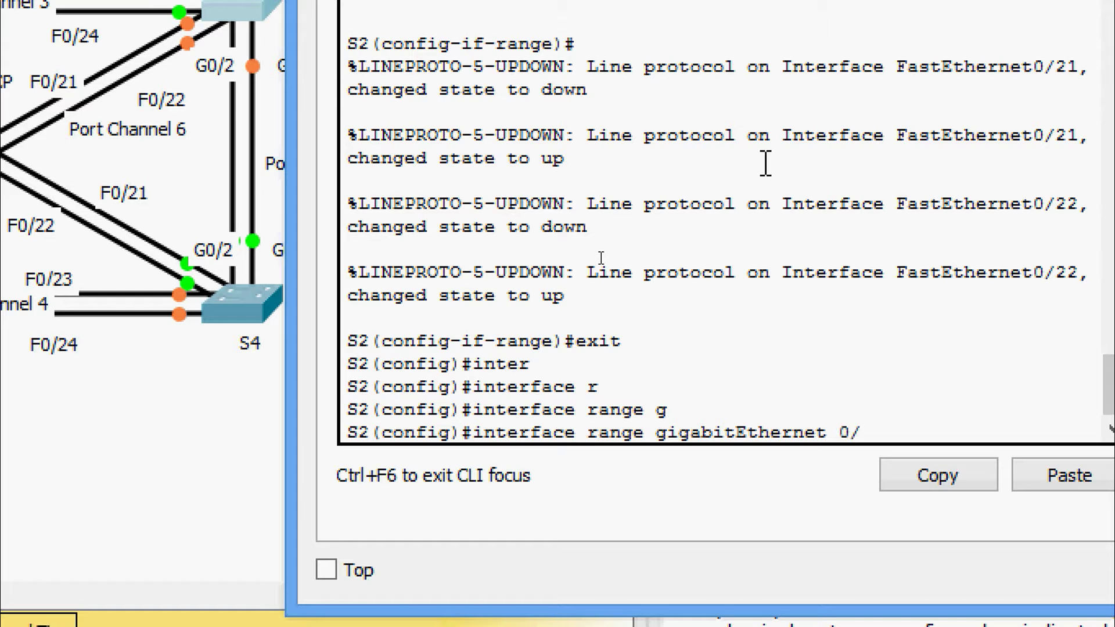
text(0/1-2)
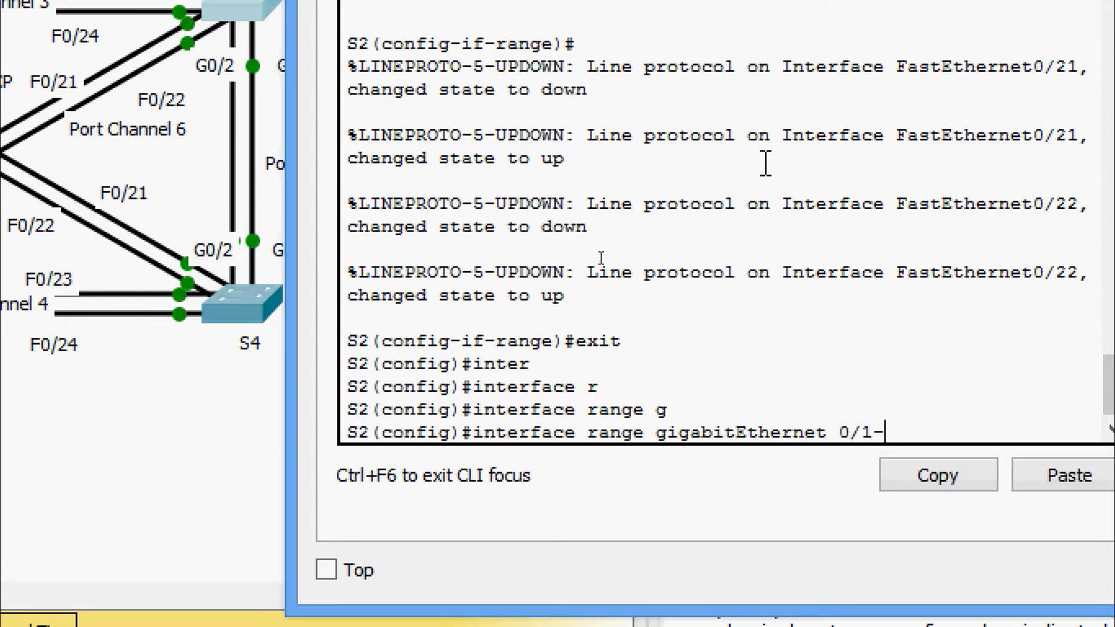
key(Return)
text(sw)
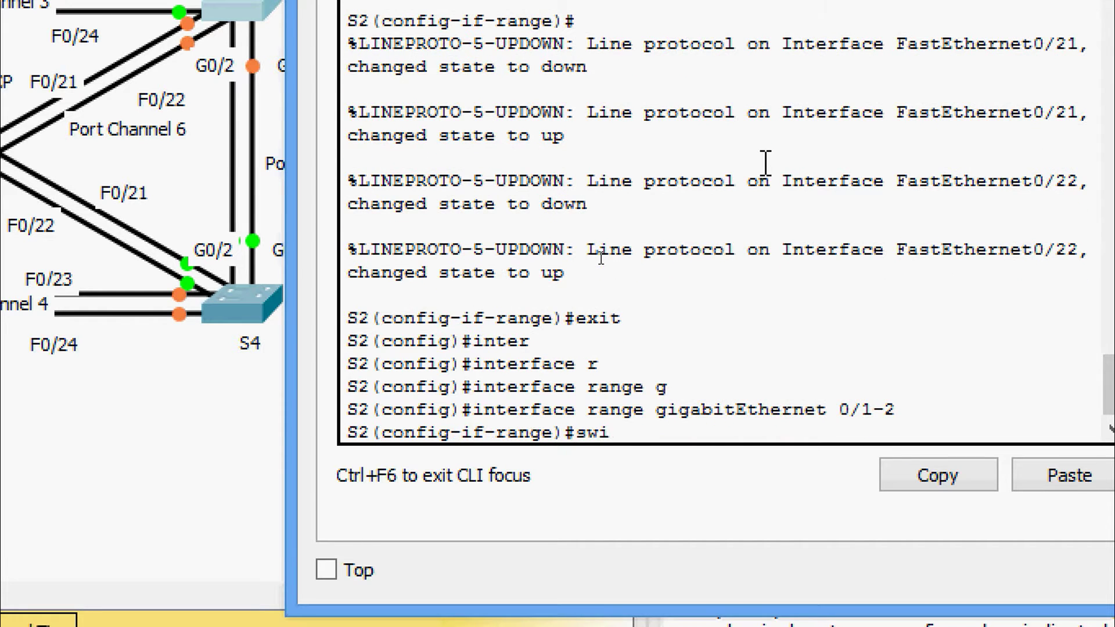
text(i)
key(Tab)
text(mod)
key(Tab)
text(t)
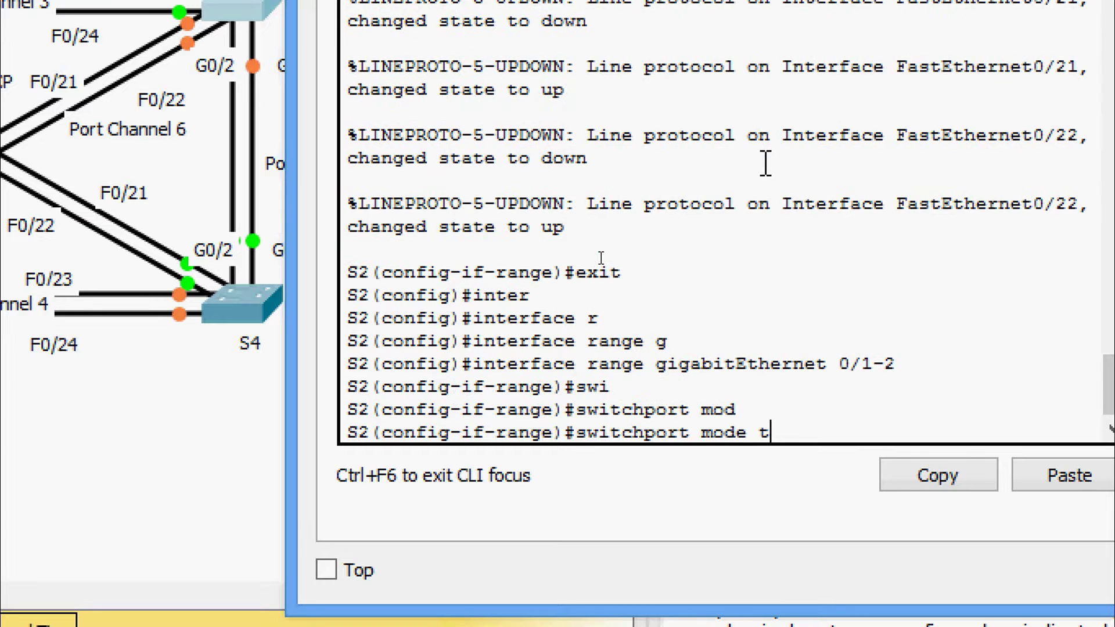
text(r)
key(Tab)
key(Return)
key(Return)
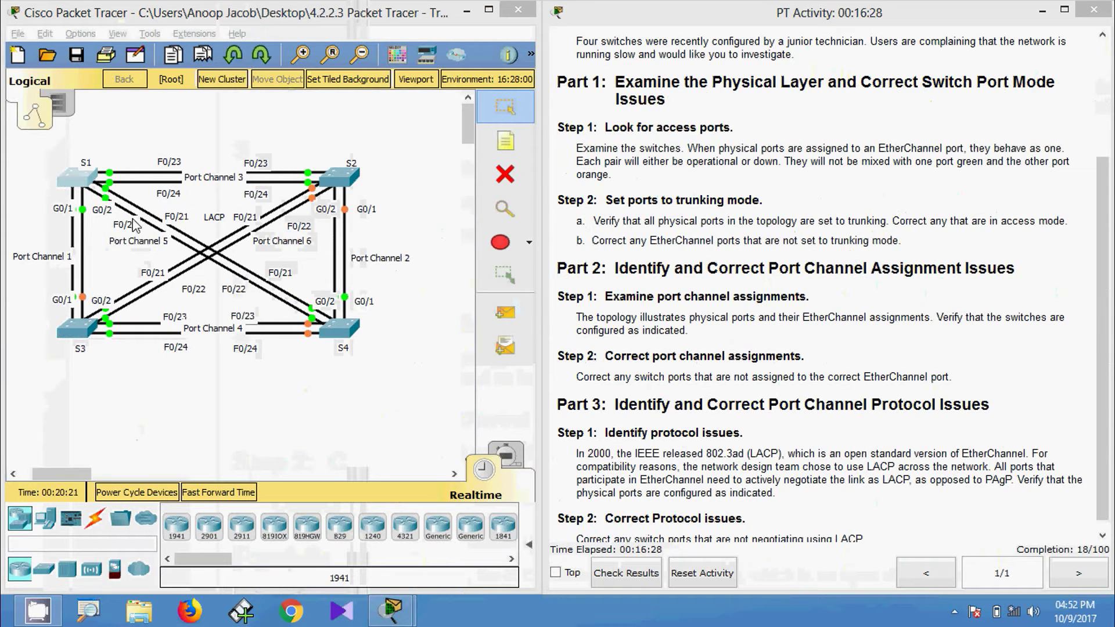
Open the command line of switch S1 and enter privileged EXEC mode
click(77, 177)
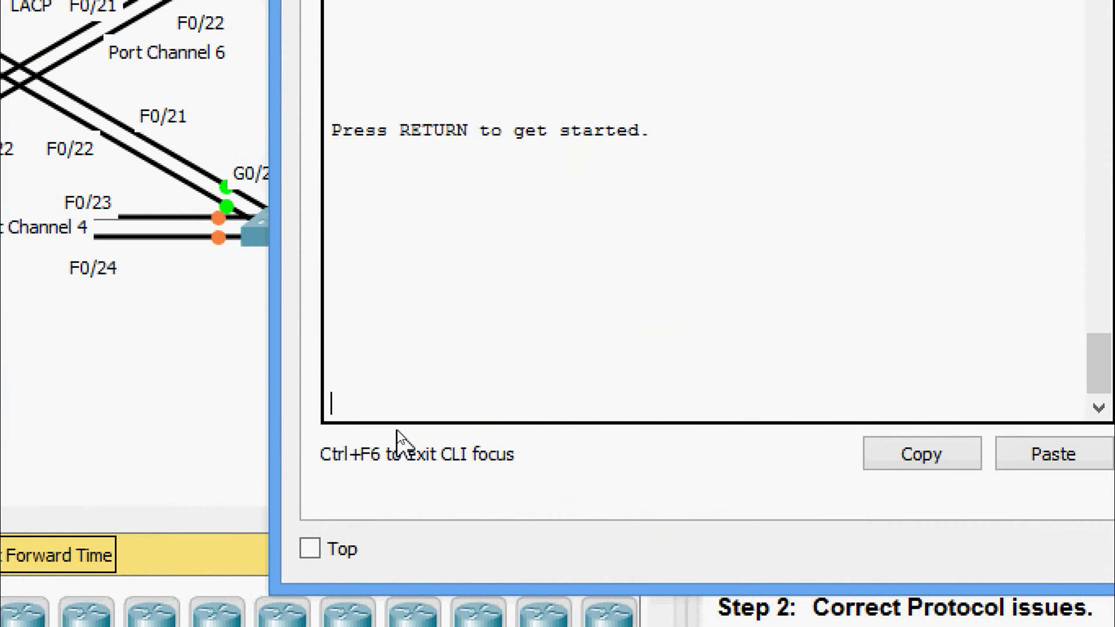
key(Return)
key(Return)
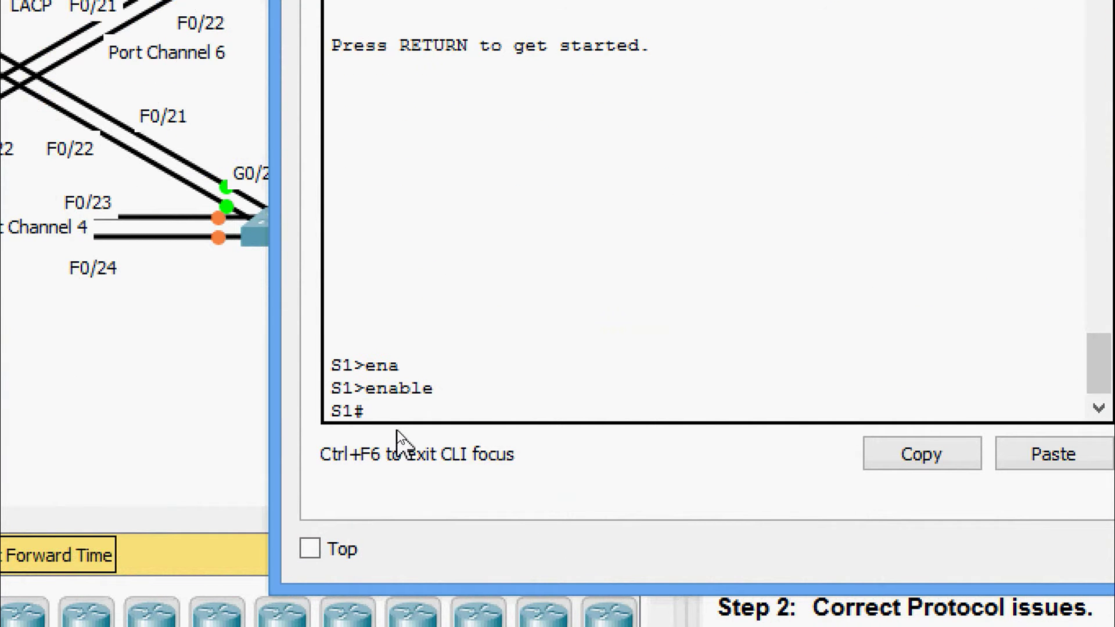
Display S1's running configuration and page through it to the port-channel interface entries
text(sh)
key(Tab)
text(ru)
key(Tab)
key(Return)
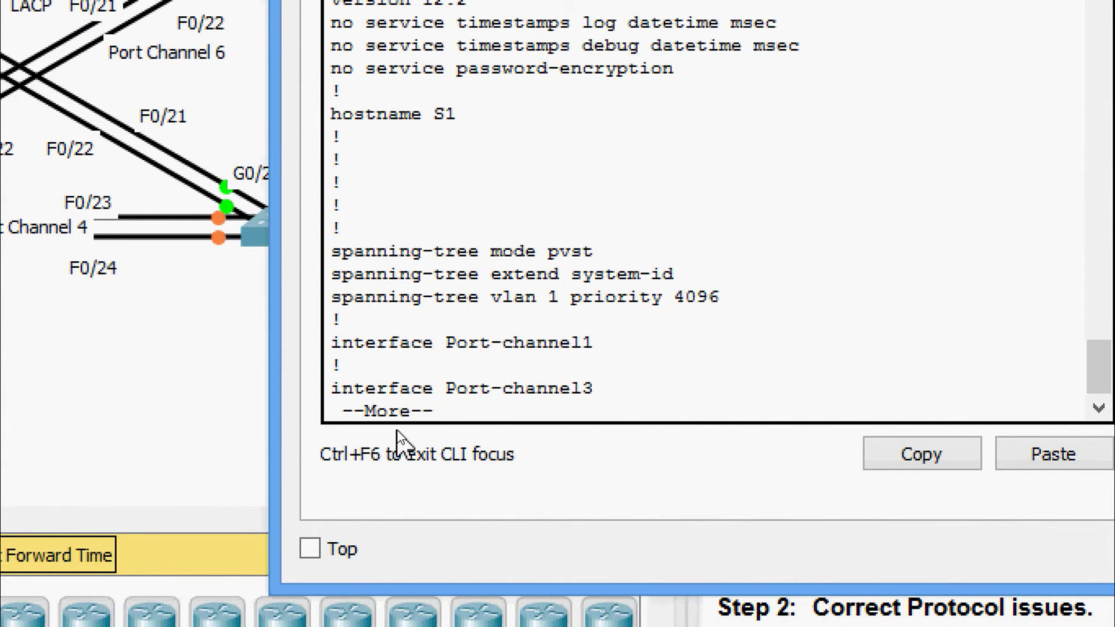
key(Return)
key(Return)
key(Return)
key(Return)
key(Return)
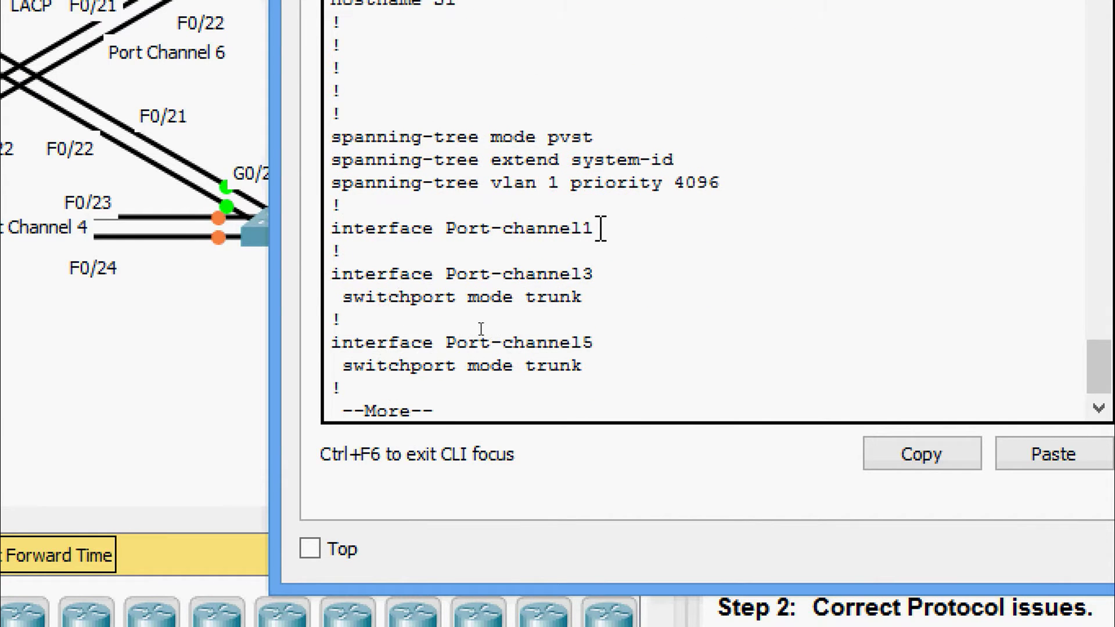
Examine the switchport mode settings of Port-channel 1, 3 and 5 in S1's running configuration
drag(598, 227, 457, 228)
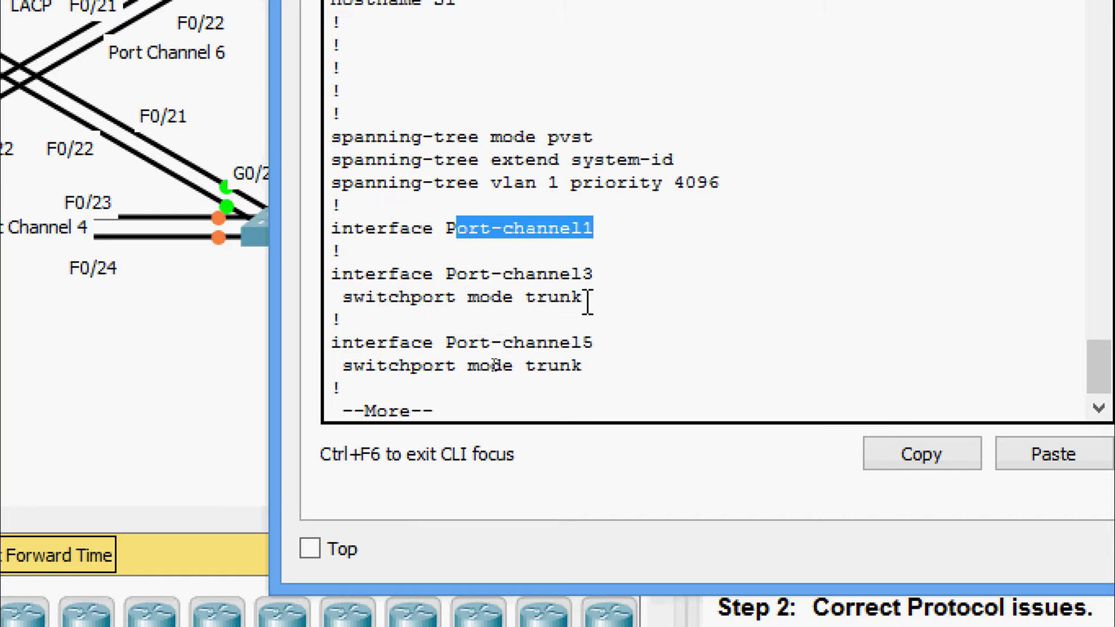
drag(585, 298, 503, 298)
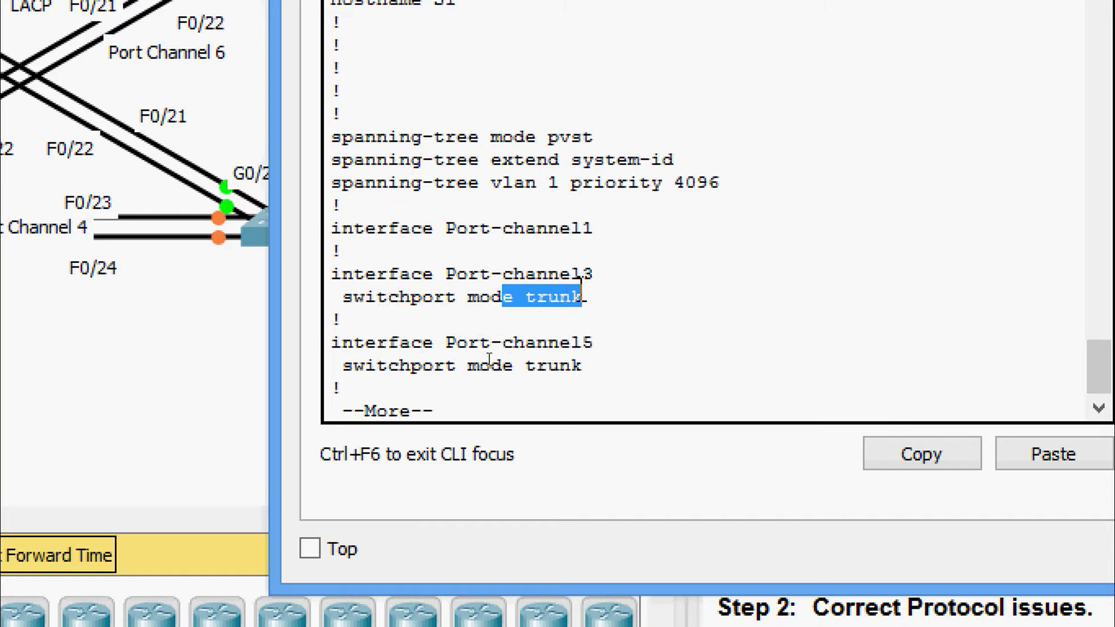
key(Return)
key(Return)
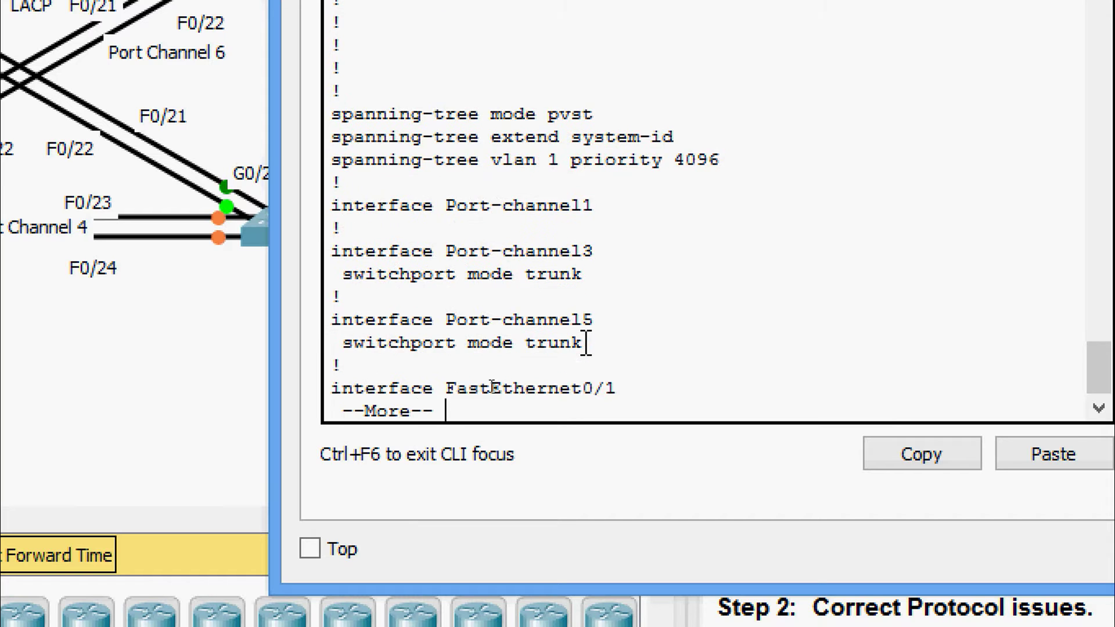
drag(589, 320, 316, 232)
click(373, 204)
drag(594, 183, 451, 195)
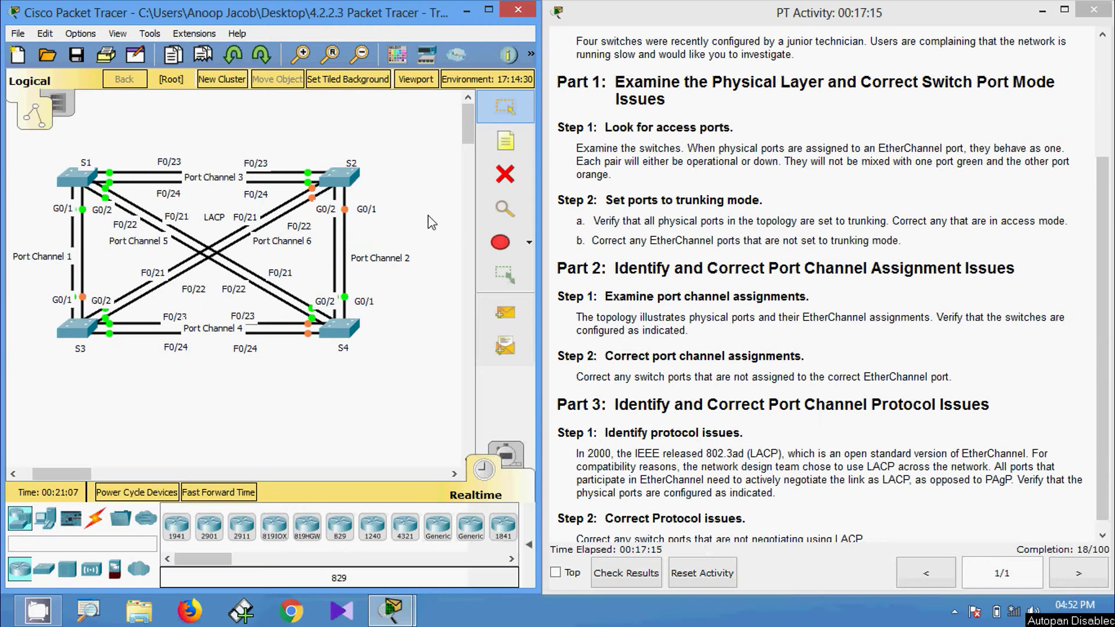
Open S2's command line again and enter privileged EXEC mode
click(351, 188)
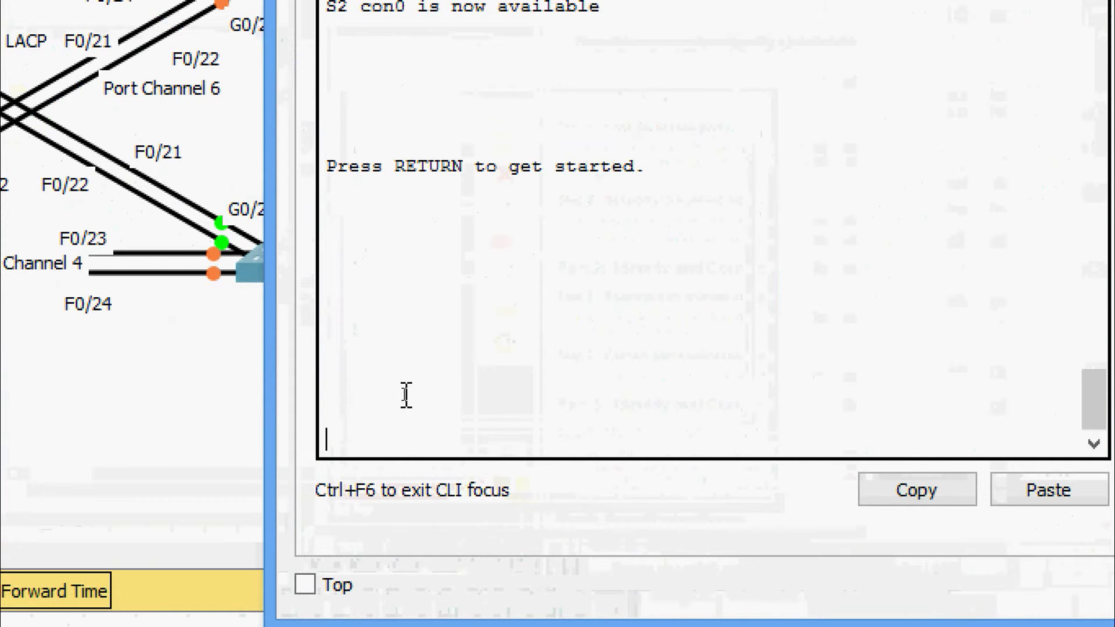
key(Return)
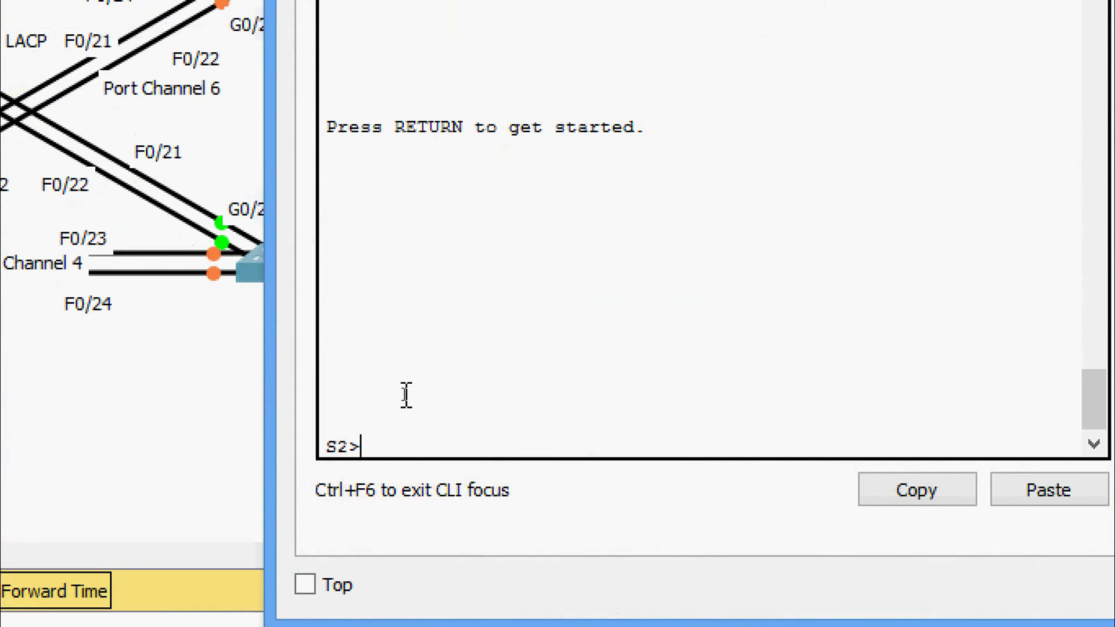
text(ena)
key(Tab)
key(Return)
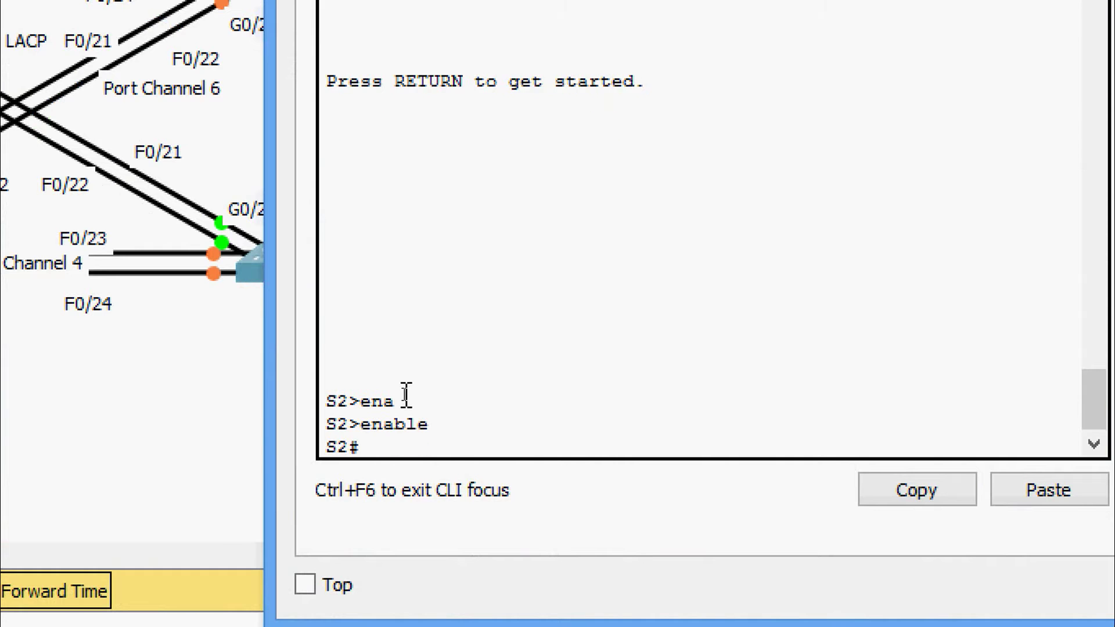
Display S2's running configuration and examine the switchport mode settings of Port-channel 2, 3 and 6
text(show r)
key(Tab)
text(r)
key(Tab)
key(Return)
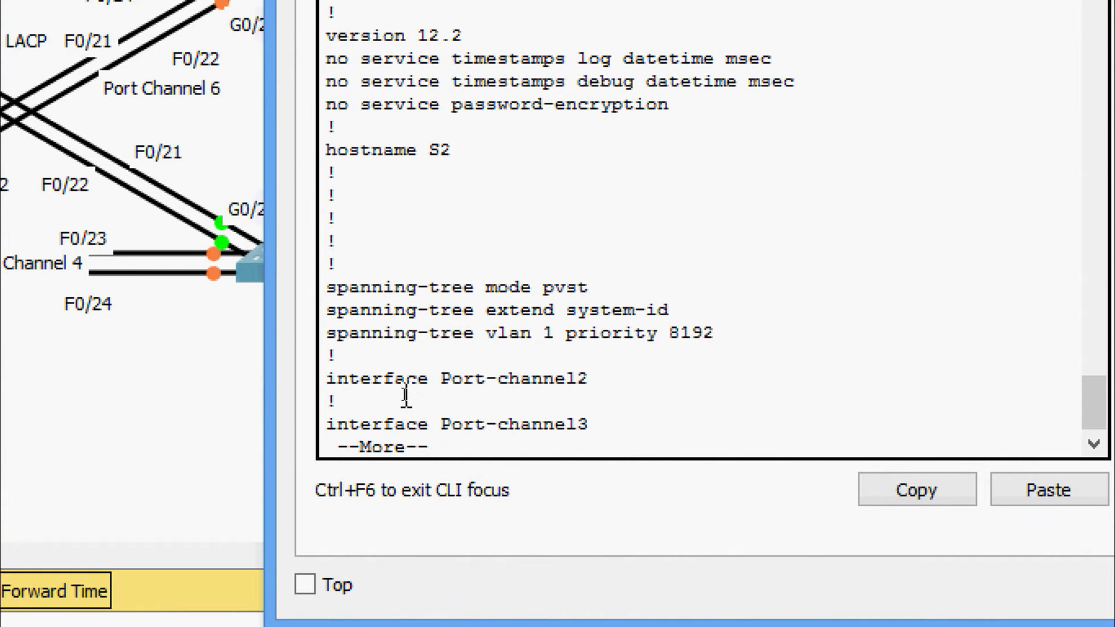
key(Return)
key(Return)
key(Return)
key(Return)
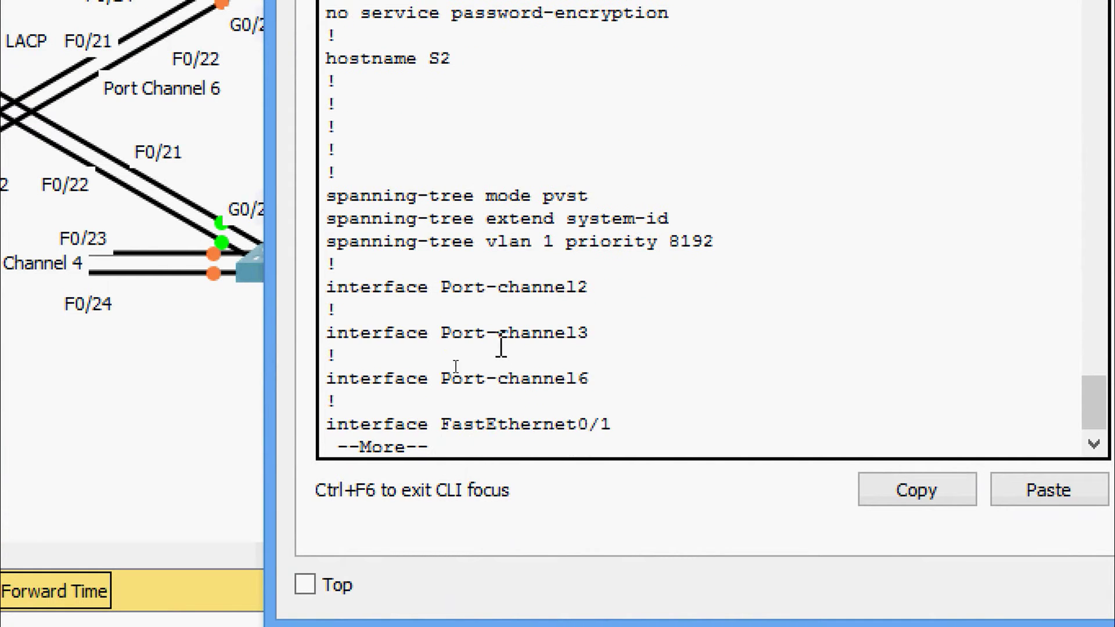
key(Return)
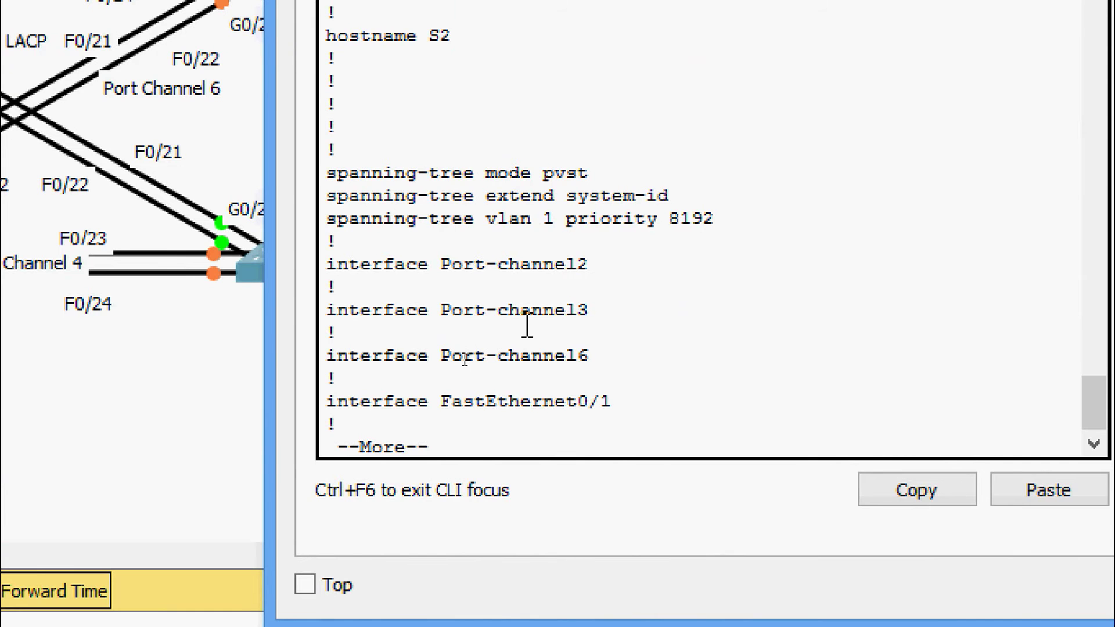
Leave the running configuration listing and enter global configuration mode on S1
key(Return)
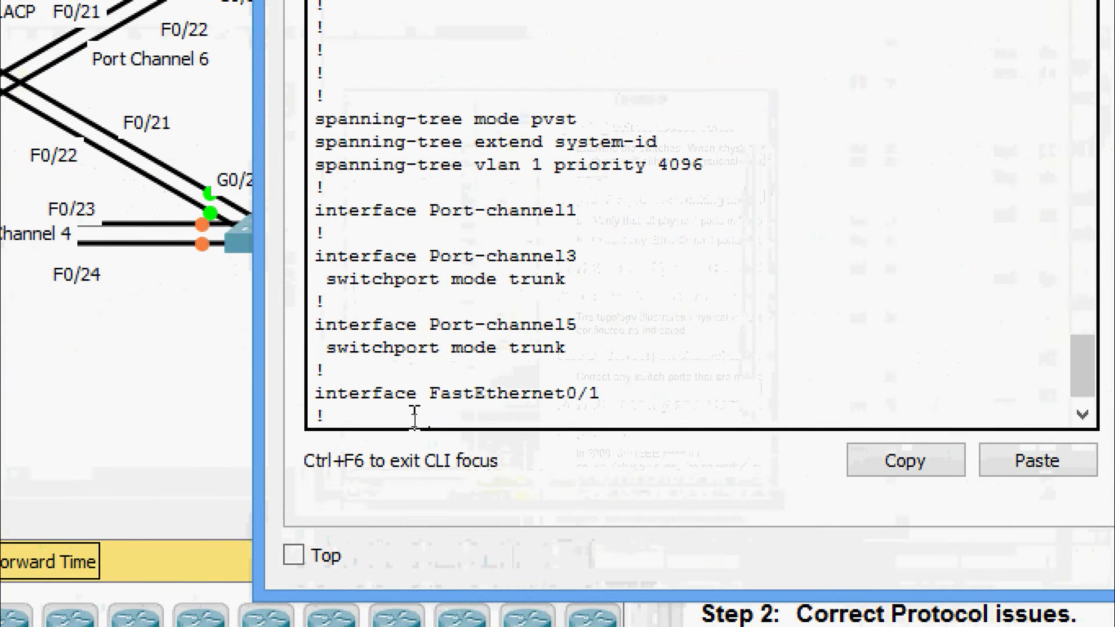
key(Return)
key(Return)
key(Return)
text(configure terminal)
key(Tab)
text(t)
key(Tab)
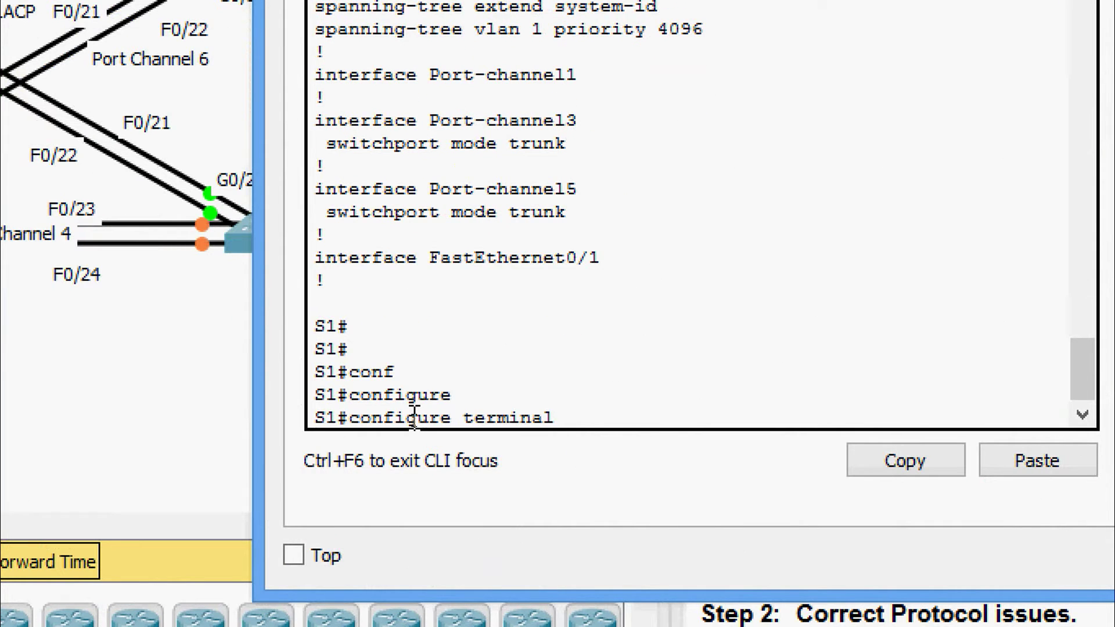
key(Return)
key(Return)
Set S1's interface port-channel 1 to switchport trunk mode and close the S1 window
text(inter)
key(Tab)
text(por)
key(Tab)
text(1)
key(Return)
text(swi)
key(Tab)
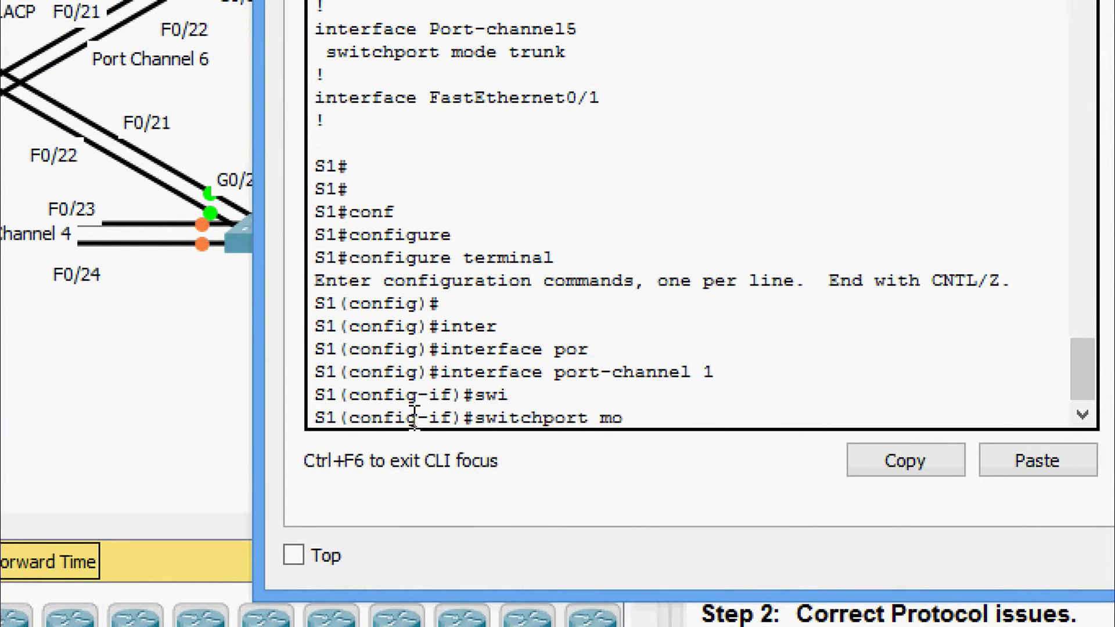
text(mo)
key(Tab)
text(tr)
key(Tab)
key(Return)
key(Return)
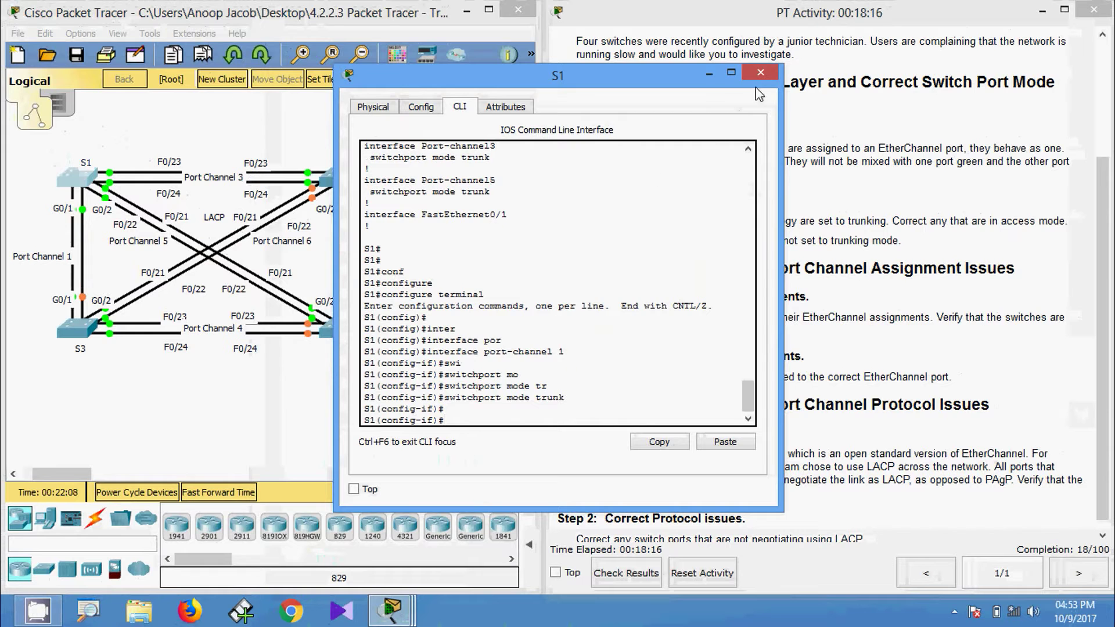
click(760, 72)
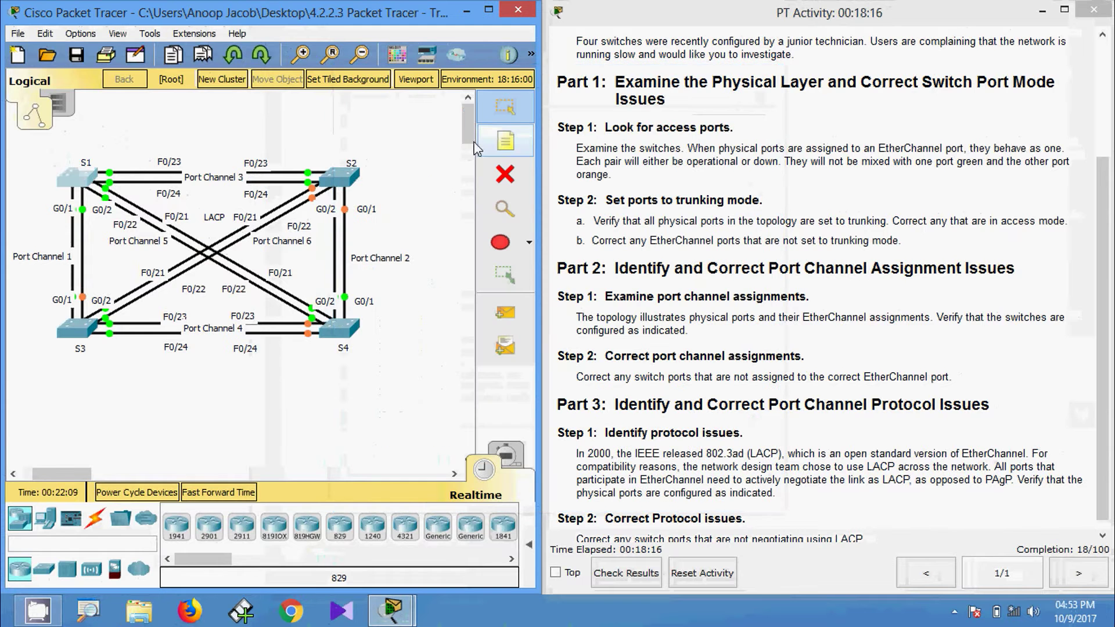
Open S2's command line and enter global configuration mode
click(326, 177)
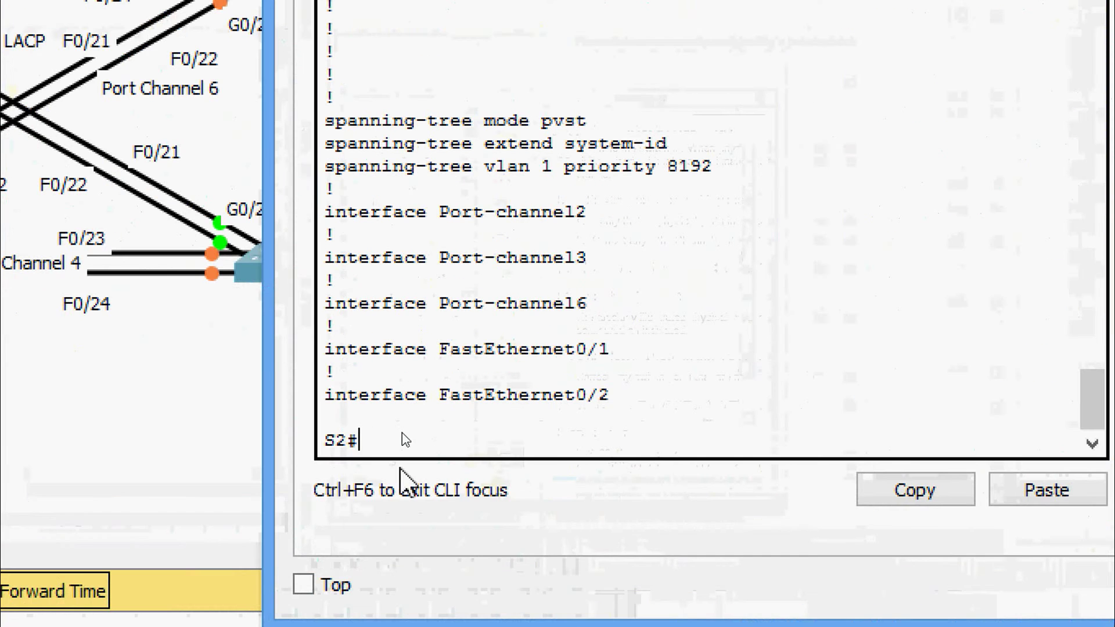
text(inter)
key(Tab)
key(BackSpace)
key(BackSpace)
key(BackSpace)
text(conf)
key(Tab)
text(t)
key(Tab)
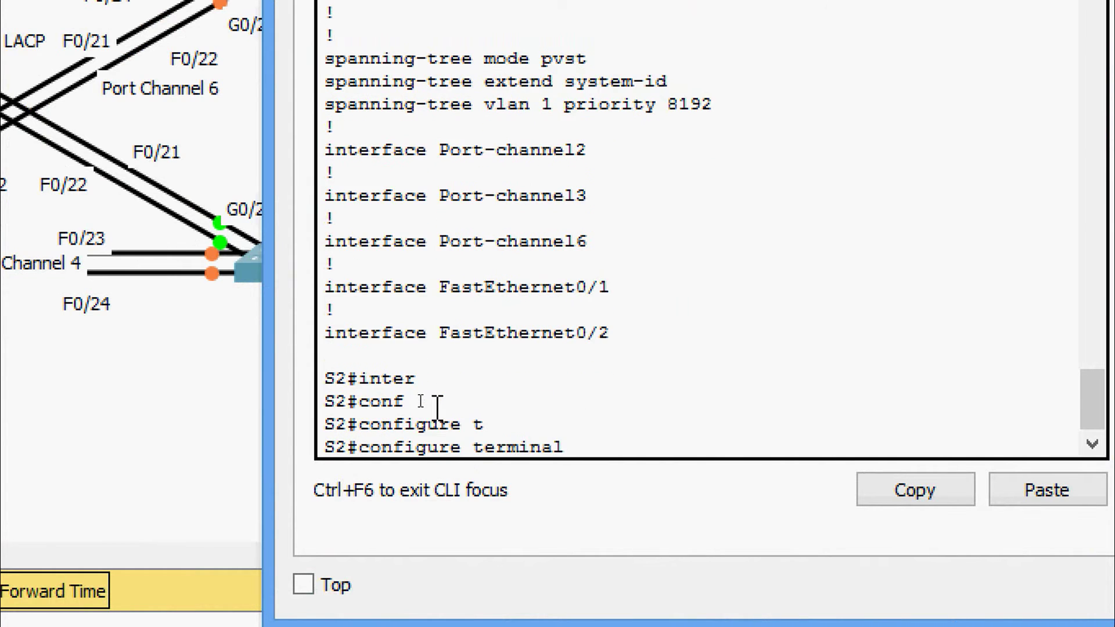
key(Return)
key(Return)
Set S2's interface port-channel 2 to switchport trunk mode
text(inte)
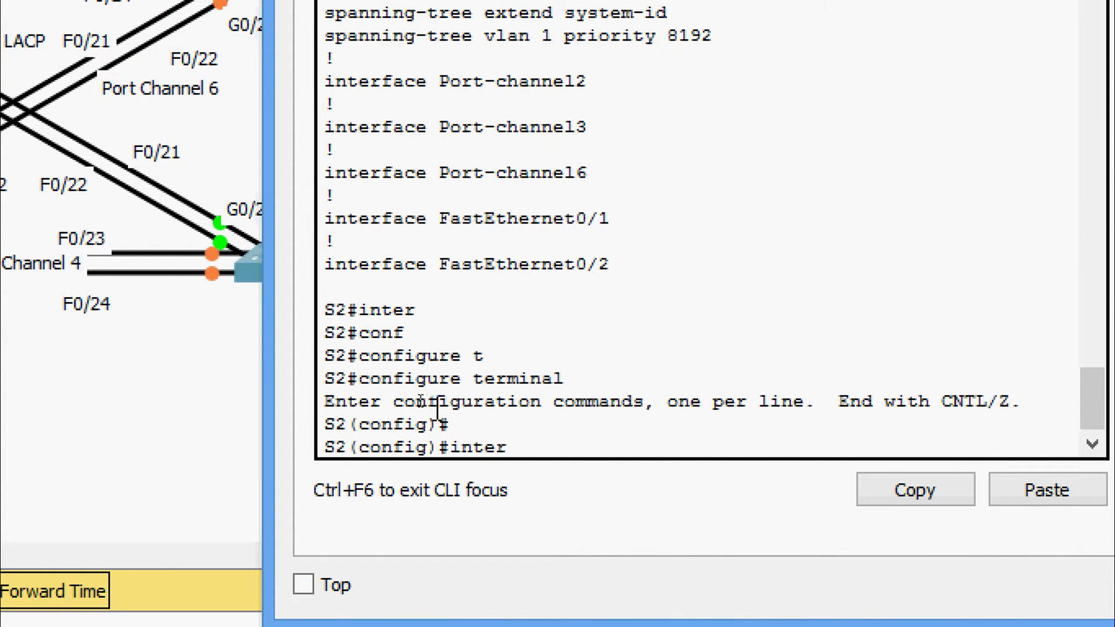
text(r)
key(Tab)
text(sp)
key(Tab)
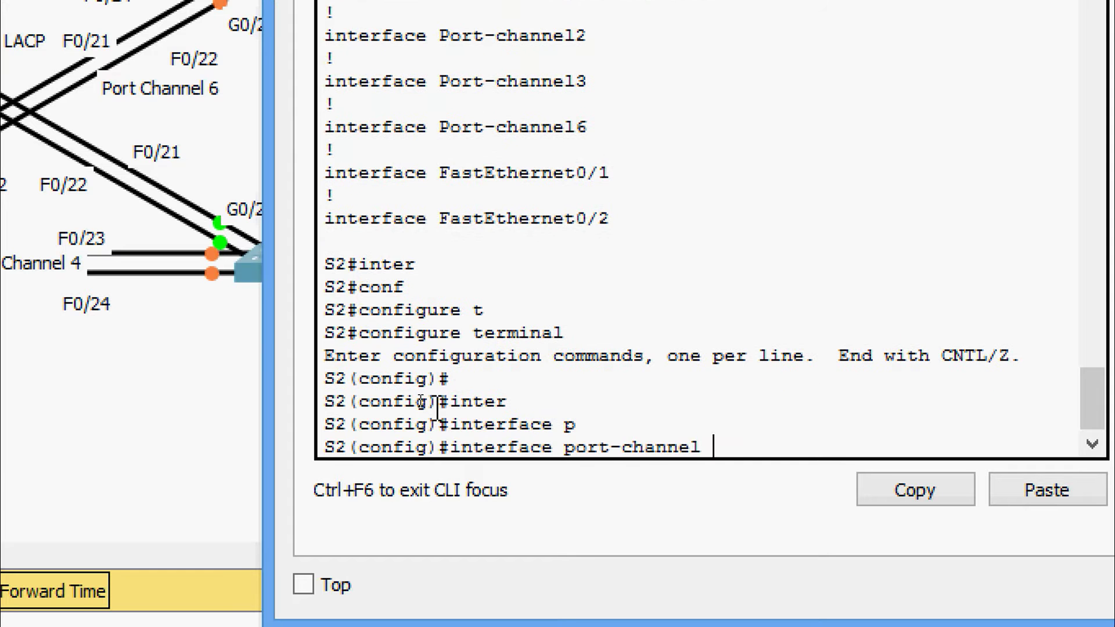
text(2)
key(Return)
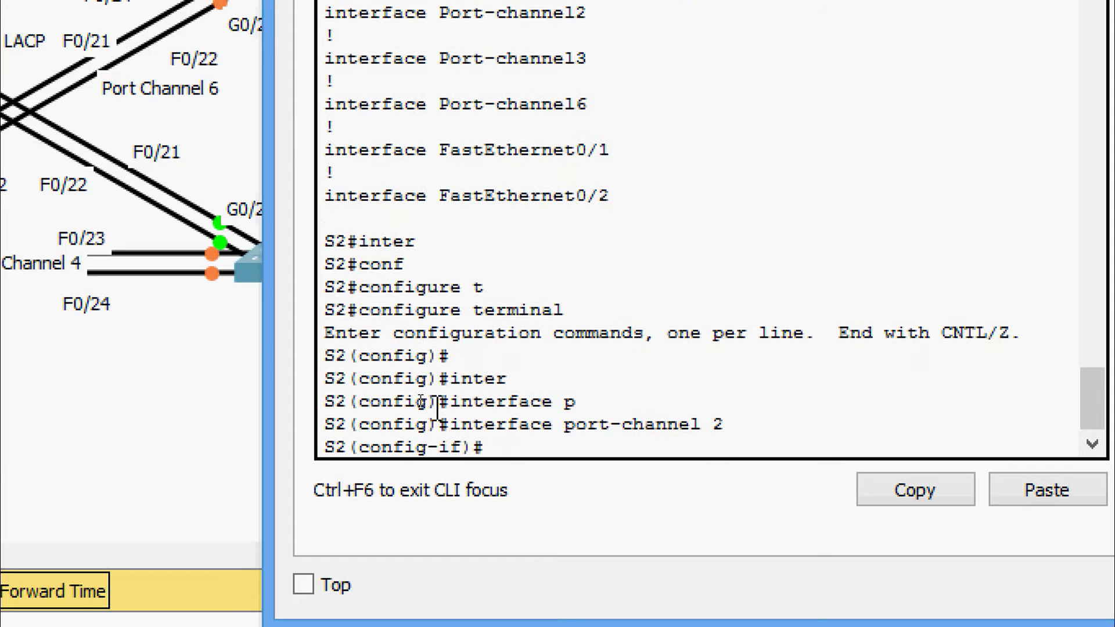
text(swi)
key(Tab)
text(mod)
key(Tab)
text(tr)
key(Tab)
key(Return)
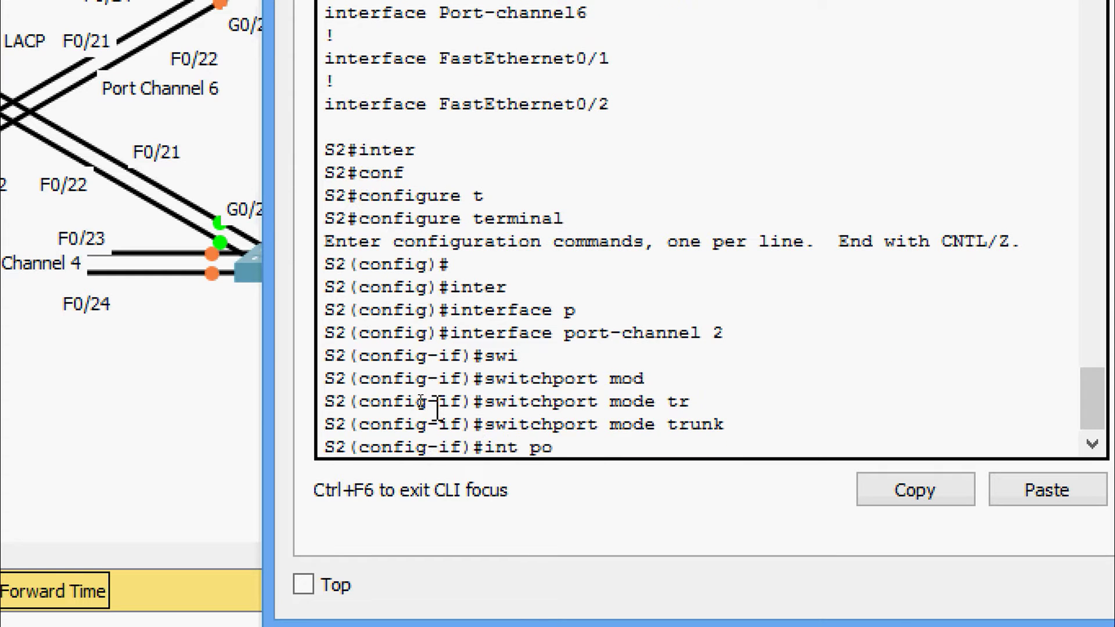
Set S2's interface port-channel 3 to switchport trunk mode
text(int po 3)
key(Return)
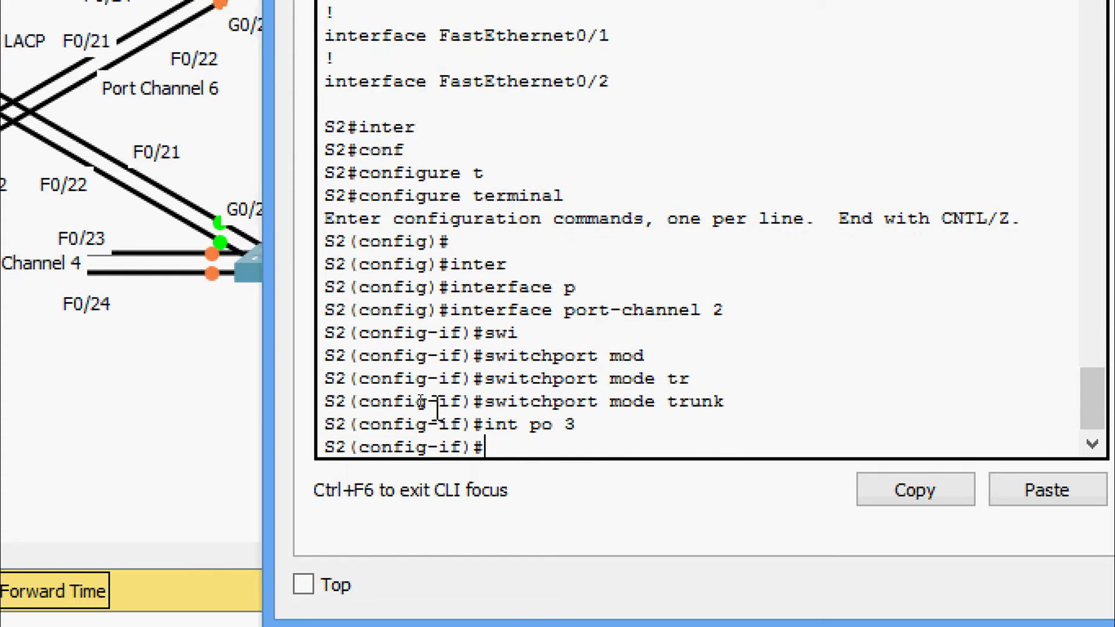
text(swi)
key(Tab)
text(mod)
key(Tab)
text(tr)
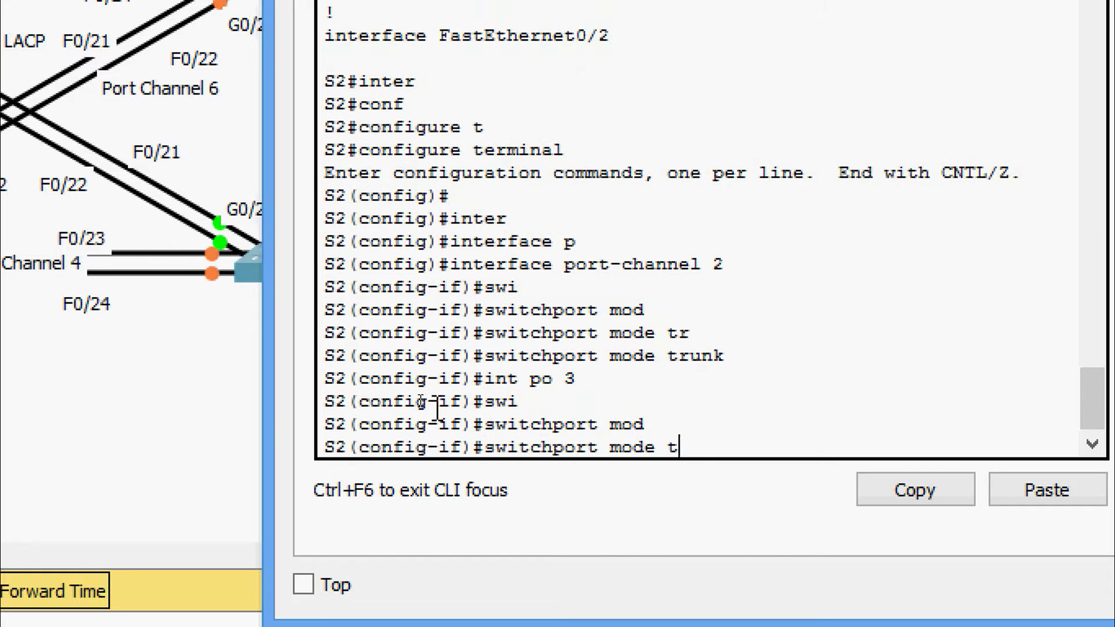
key(Tab)
key(Return)
Set S2's interface port-channel 6 to switchport trunk mode
text(int p)
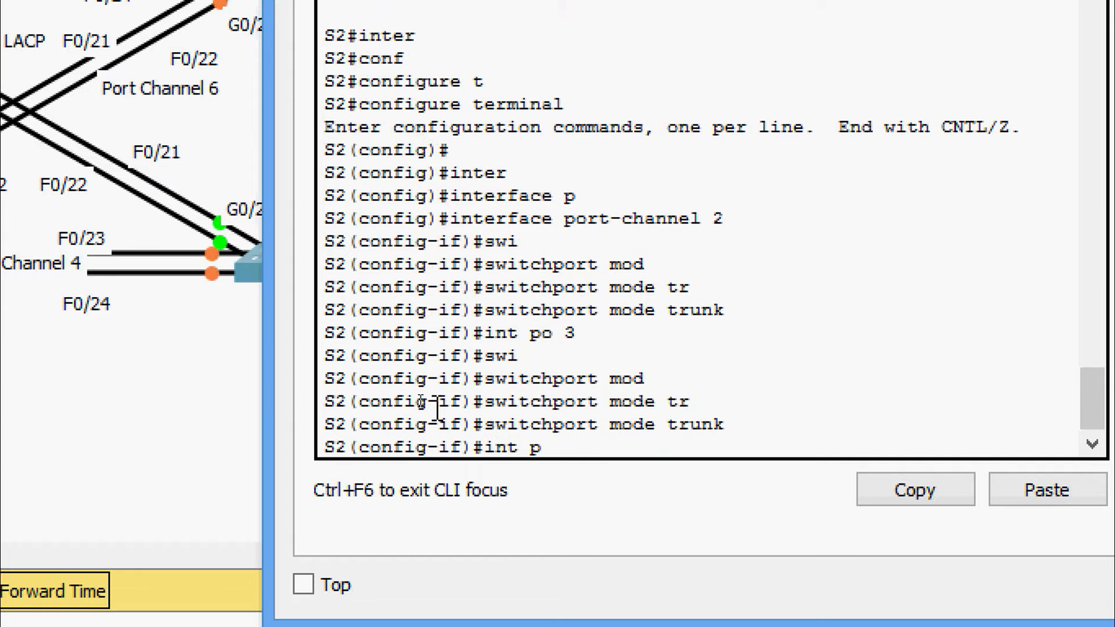
text(o 6)
key(Return)
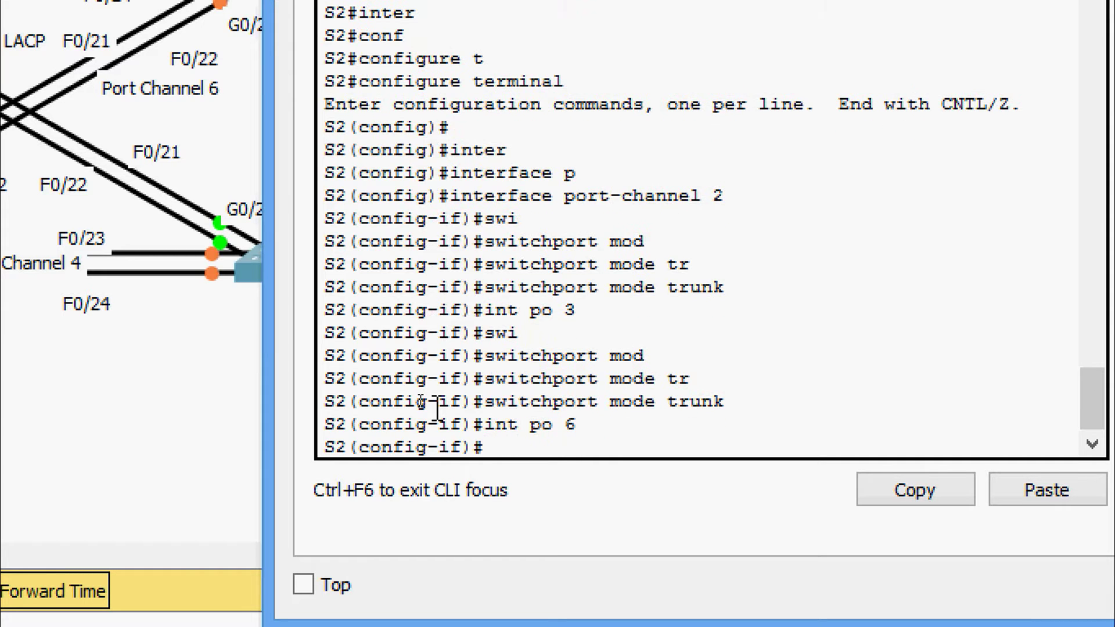
text(swi)
key(Tab)
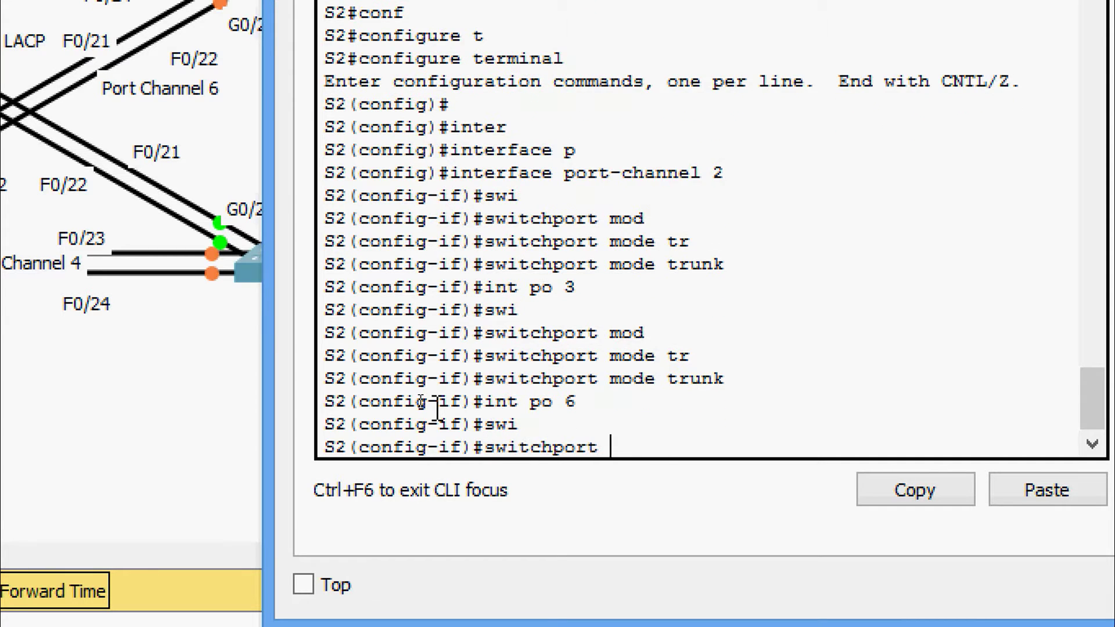
text(mo)
key(Tab)
text(tr)
key(Tab)
key(Return)
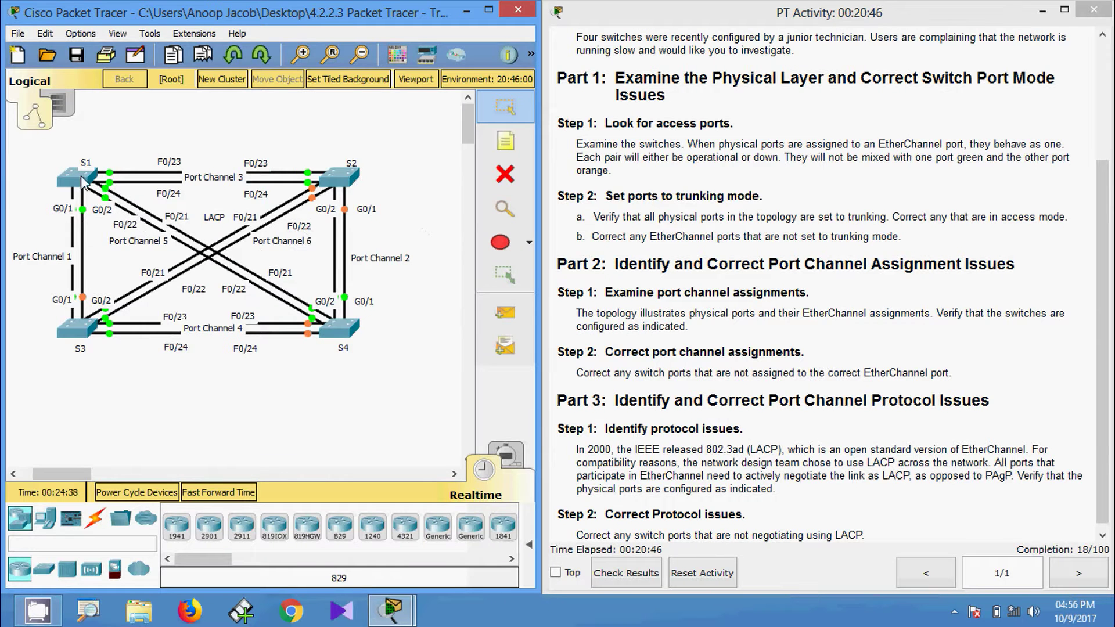
Return S1 to privileged EXEC mode and examine the group, protocol and port rows in its EtherChannel summary
click(81, 181)
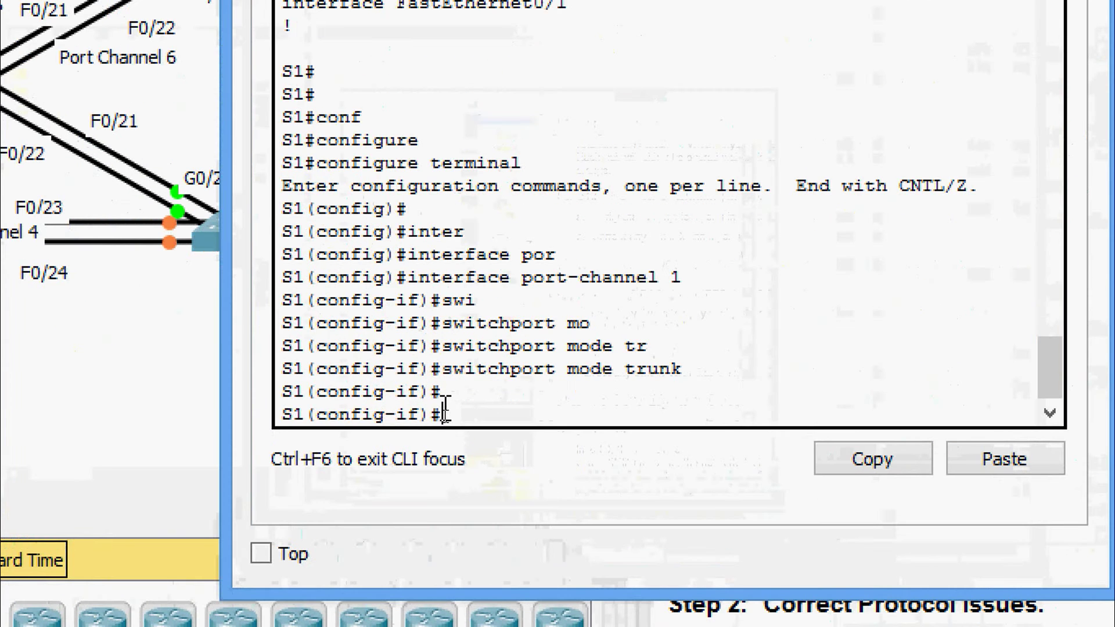
key(ctrl+z)
text(show e)
key(Tab)
text(e)
key(Tab)
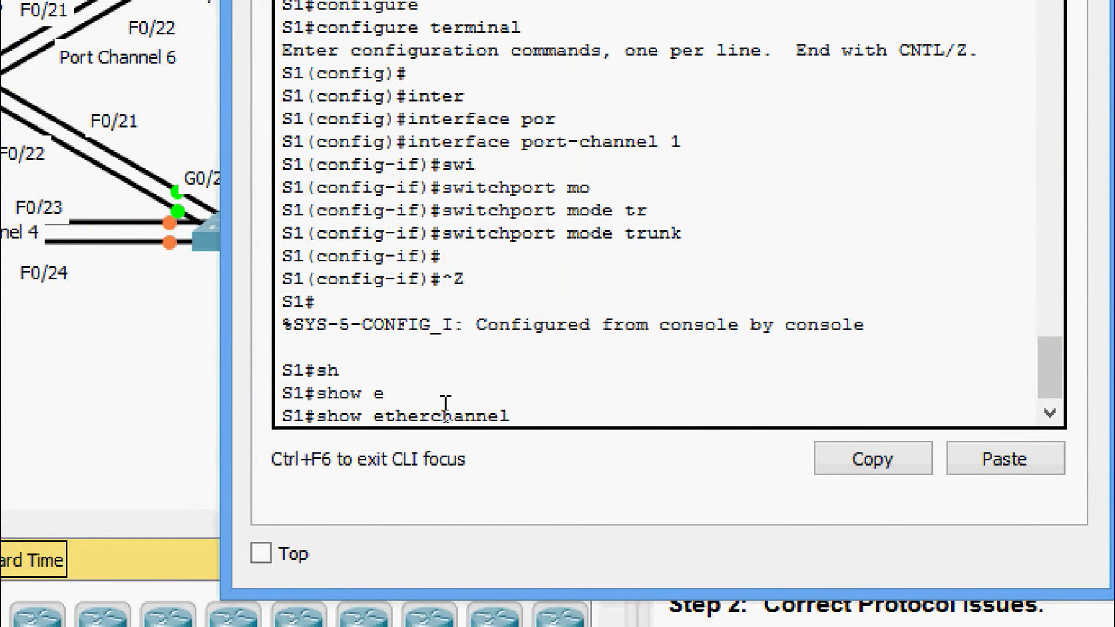
text(su)
key(Tab)
key(Return)
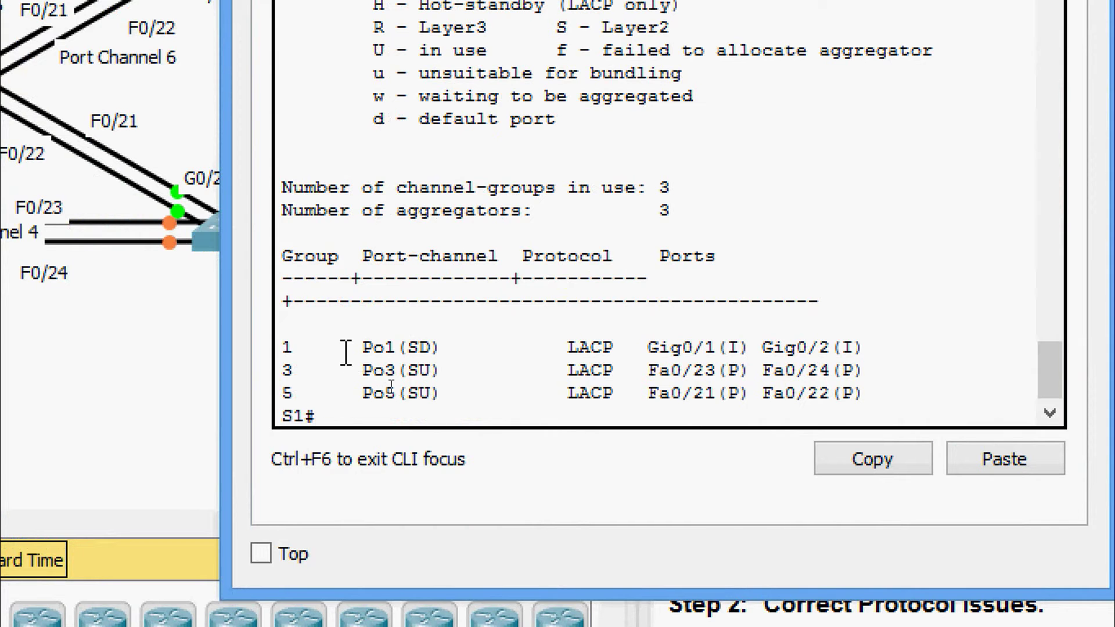
drag(293, 348, 664, 413)
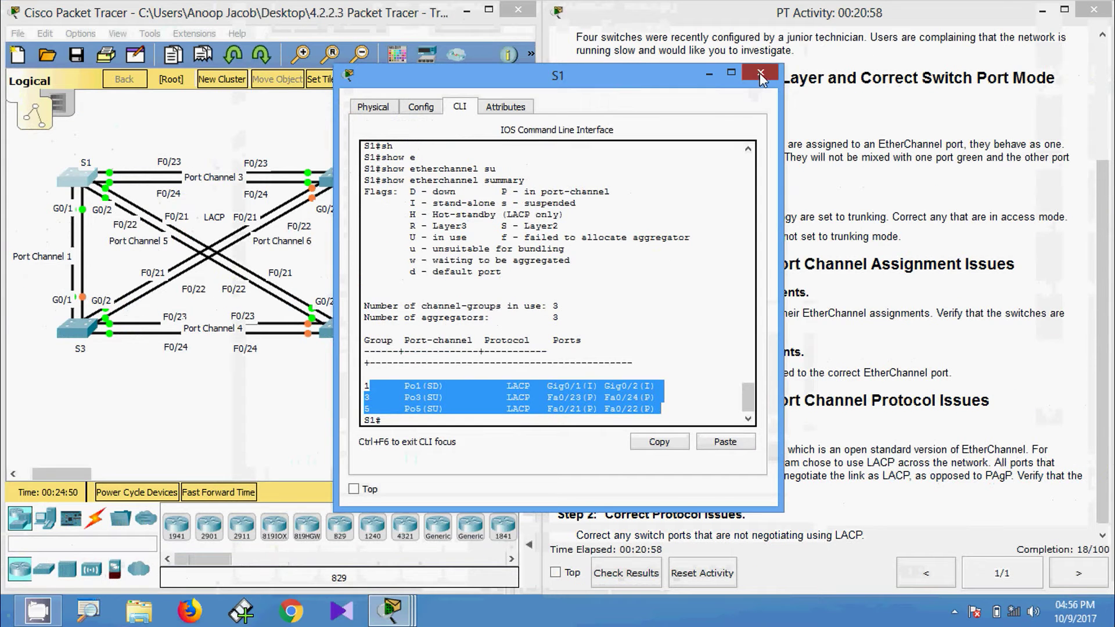
click(761, 73)
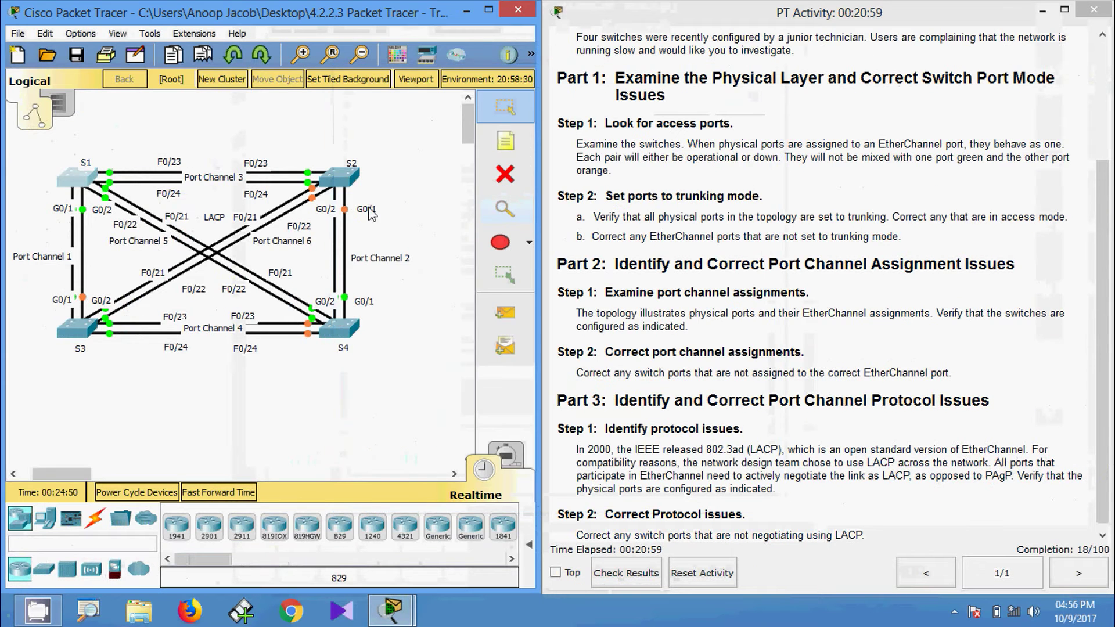
Return S2 to privileged EXEC mode and examine the port-channel rows in its EtherChannel summary
click(325, 177)
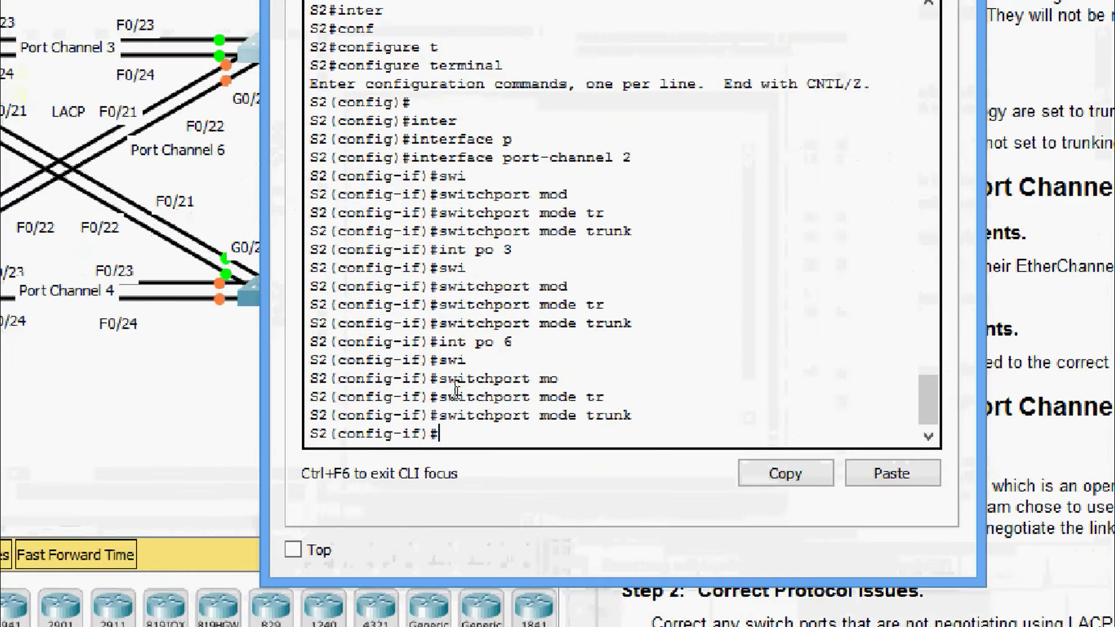
key(ctrl+z)
key(Return)
text(sh)
key(Tab)
text(e)
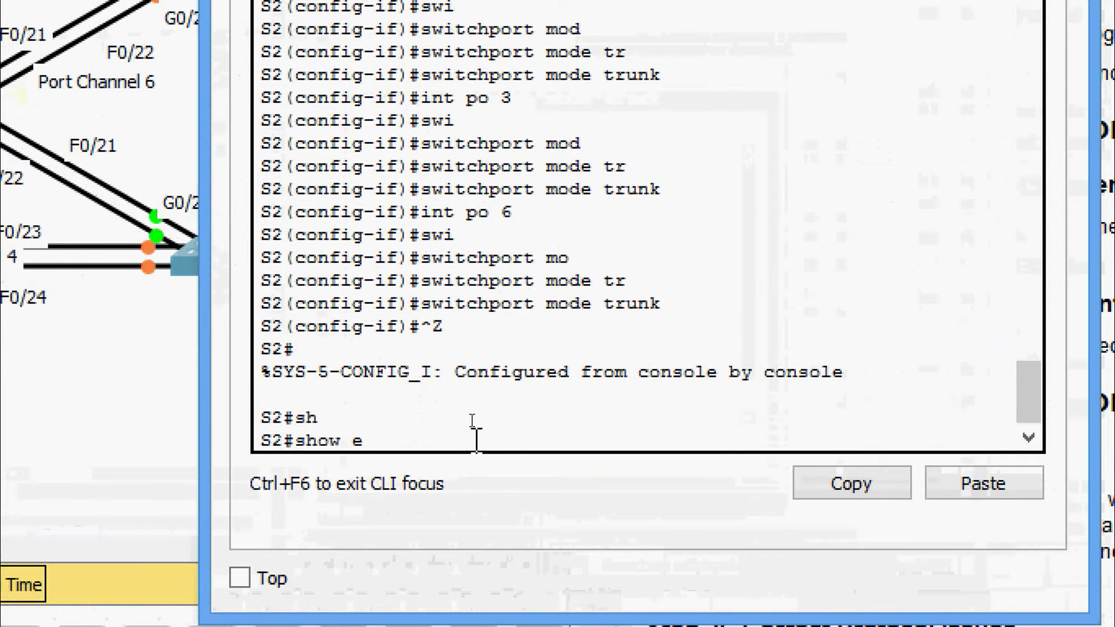
text(th)
key(Tab)
text(su)
key(Tab)
key(Return)
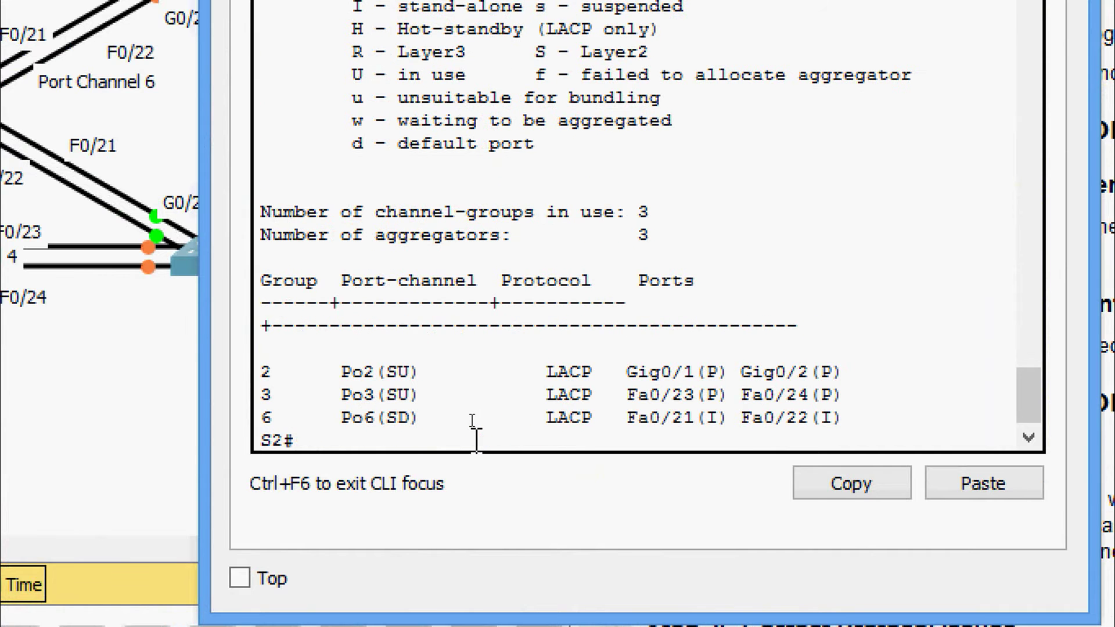
drag(263, 363, 844, 419)
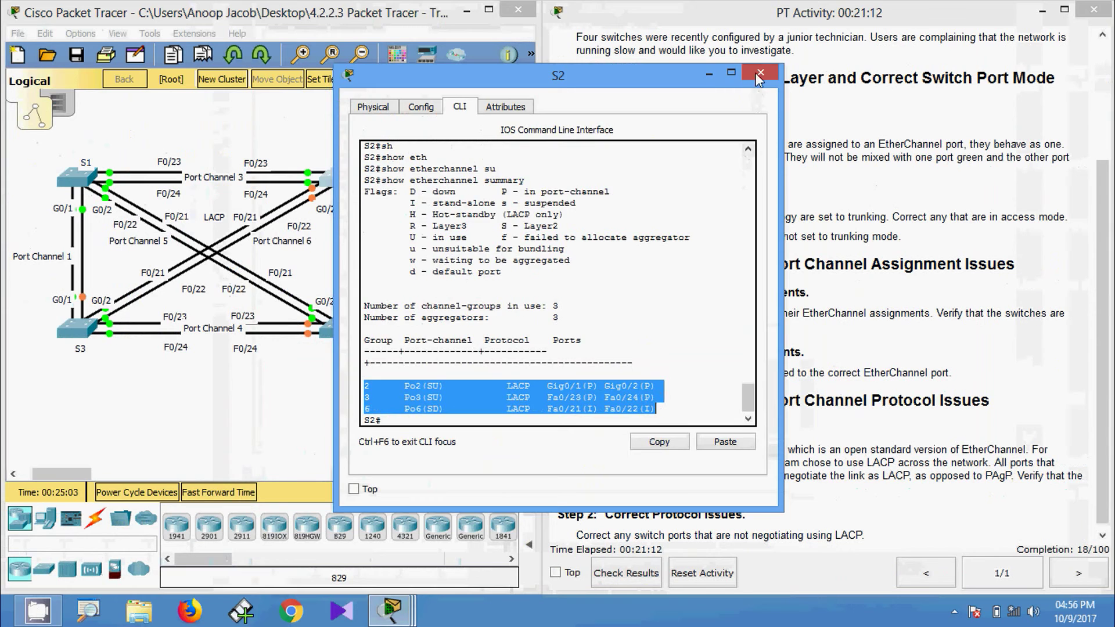
click(755, 72)
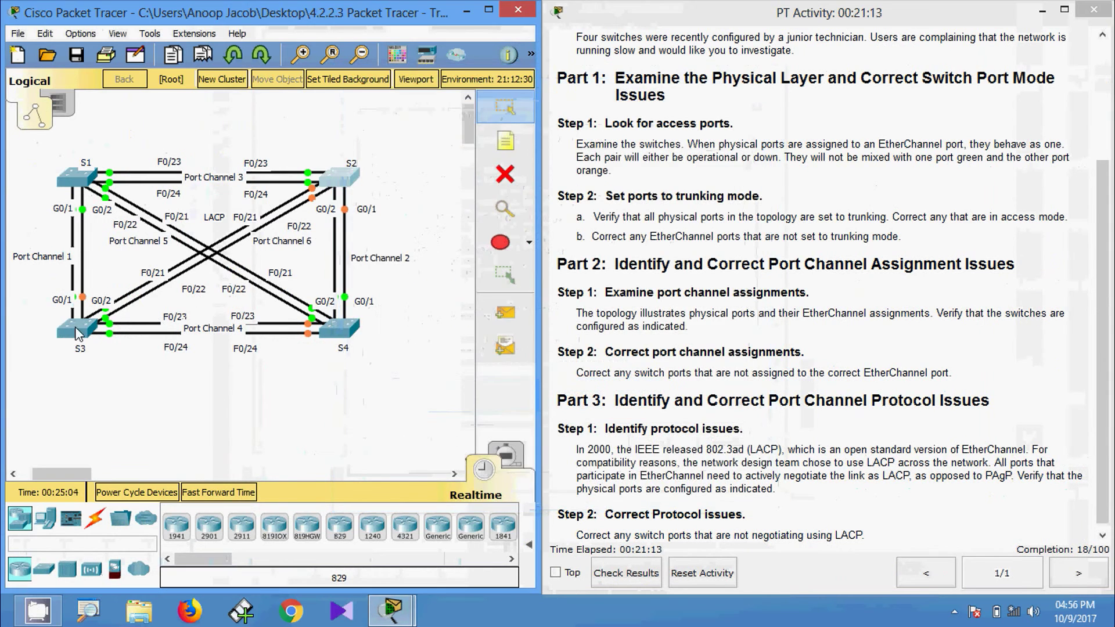
Display S3's EtherChannel summary and examine the protocol and ports assigned to each port channel
click(98, 330)
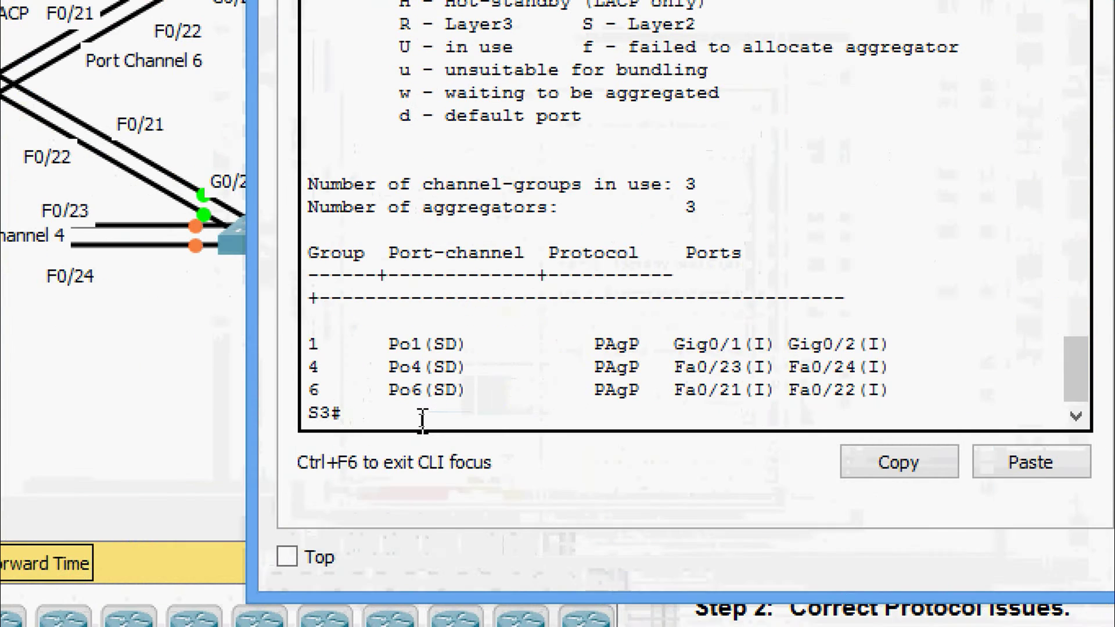
text(sh)
key(Tab)
text(et)
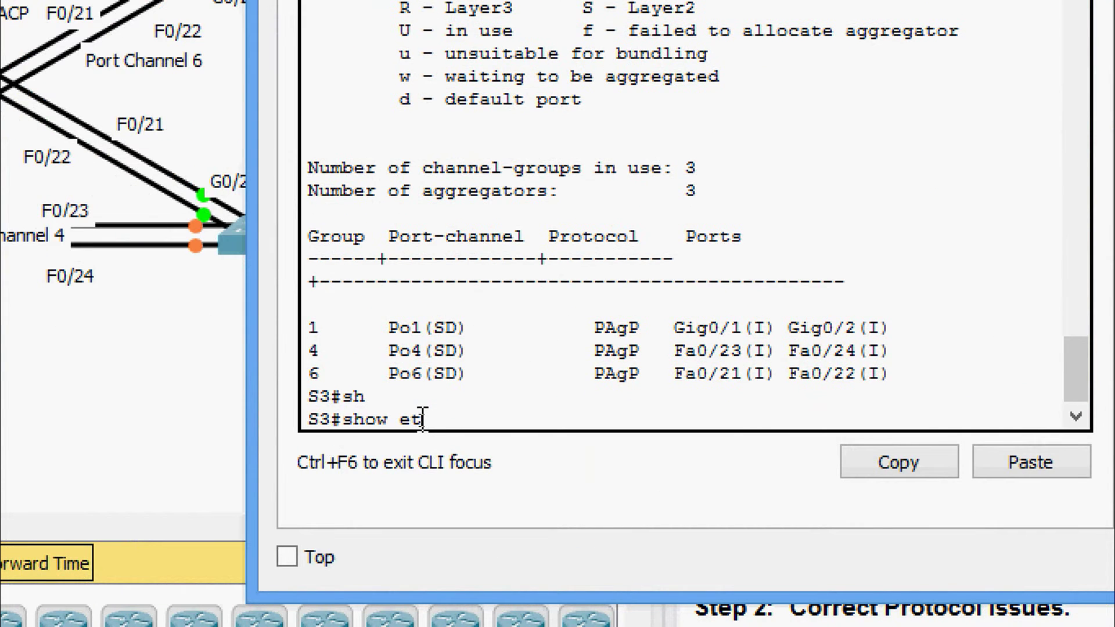
text(h)
key(Tab)
text(su)
key(Tab)
key(Return)
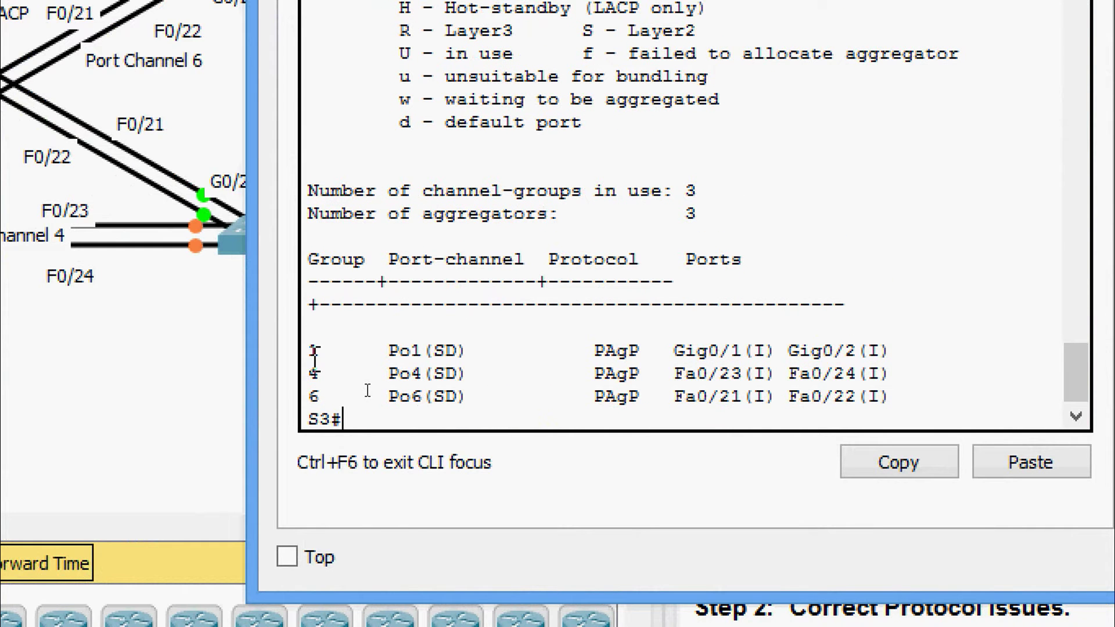
drag(311, 348, 919, 401)
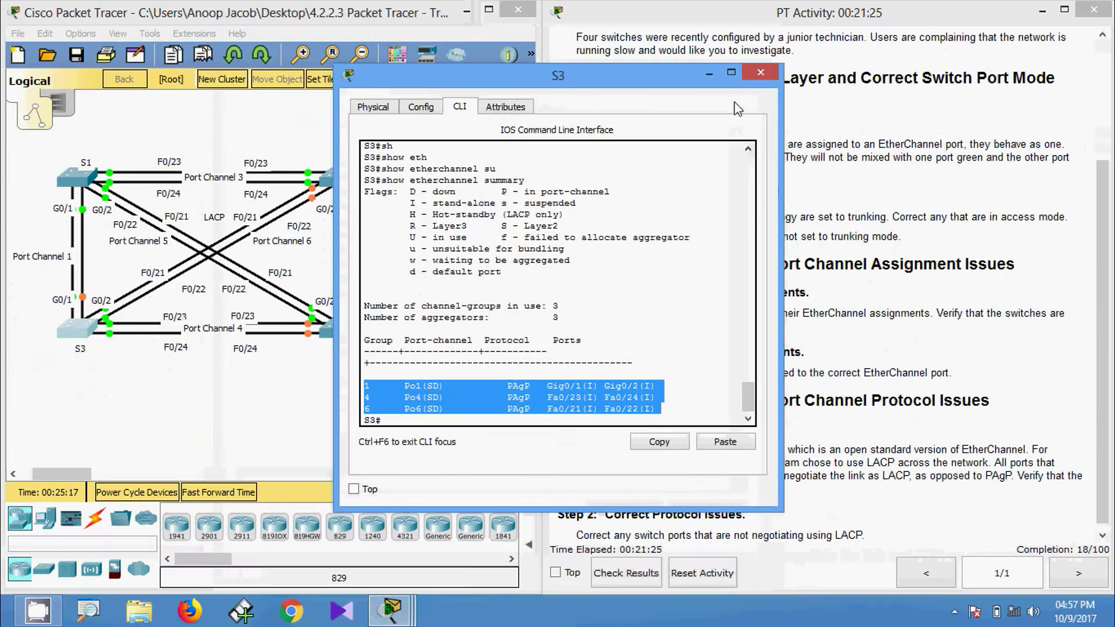
click(761, 72)
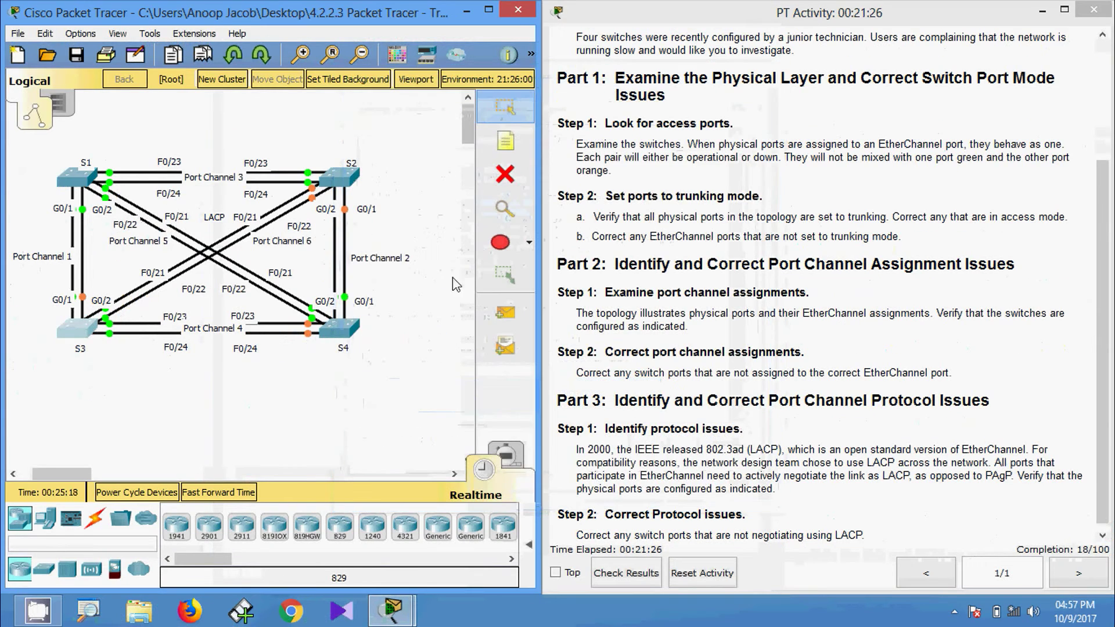
Open S4's command line and enter privileged EXEC mode
click(336, 328)
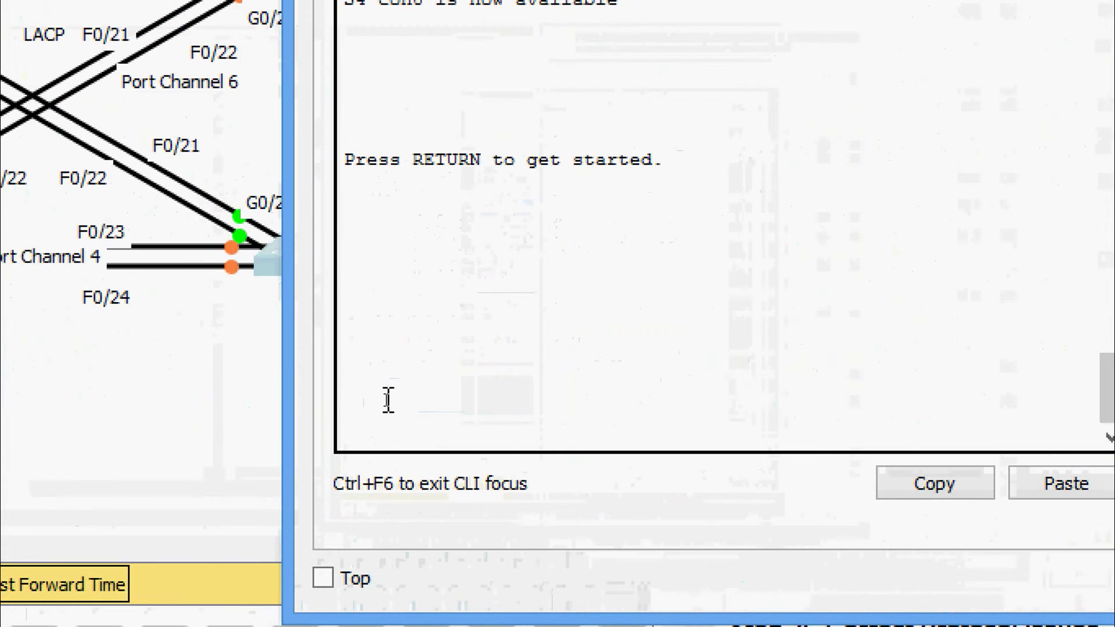
key(Return)
text(ena)
key(Tab)
key(Return)
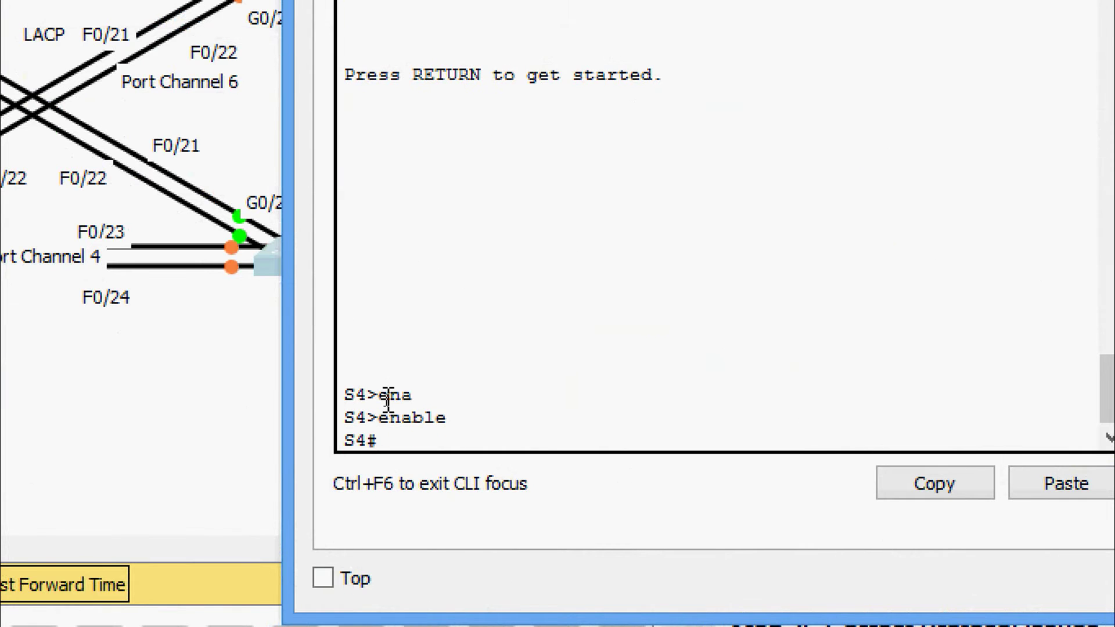
Display S4's EtherChannel summary and examine the protocol and ports listed for each port channel
text(show e)
key(Tab)
text(eth)
key(Tab)
text(su)
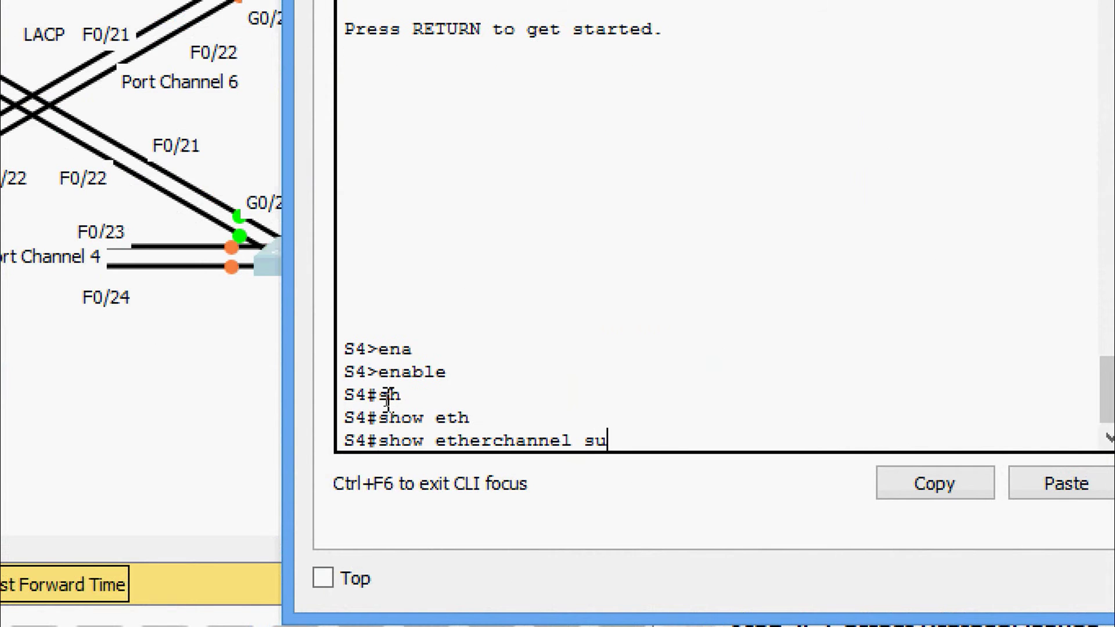
key(Tab)
key(Return)
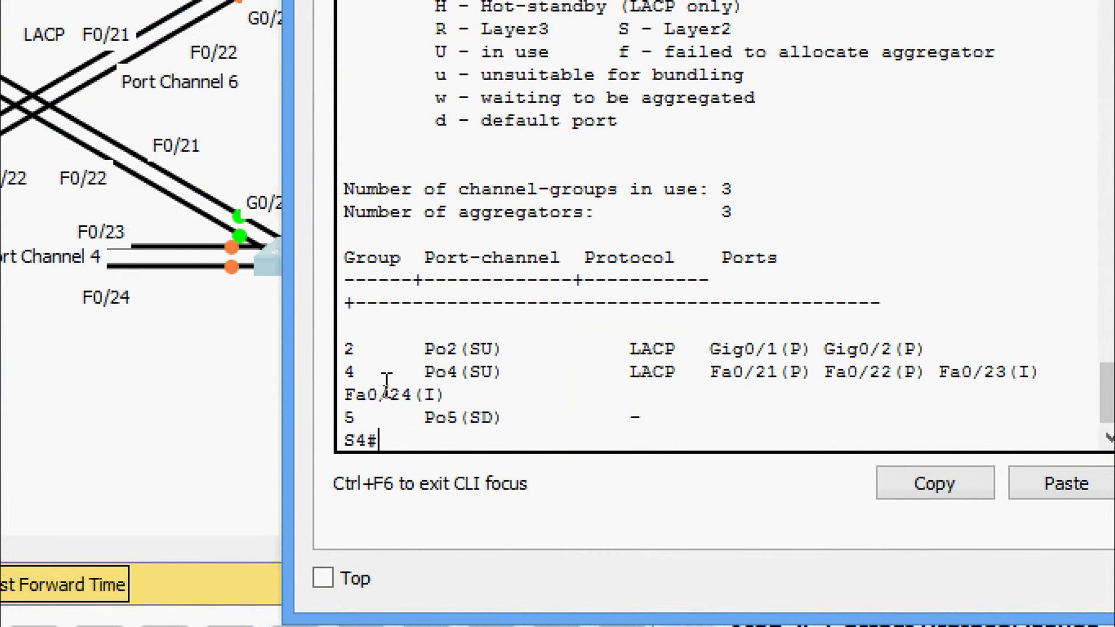
drag(346, 348, 709, 412)
click(653, 418)
drag(347, 417, 653, 421)
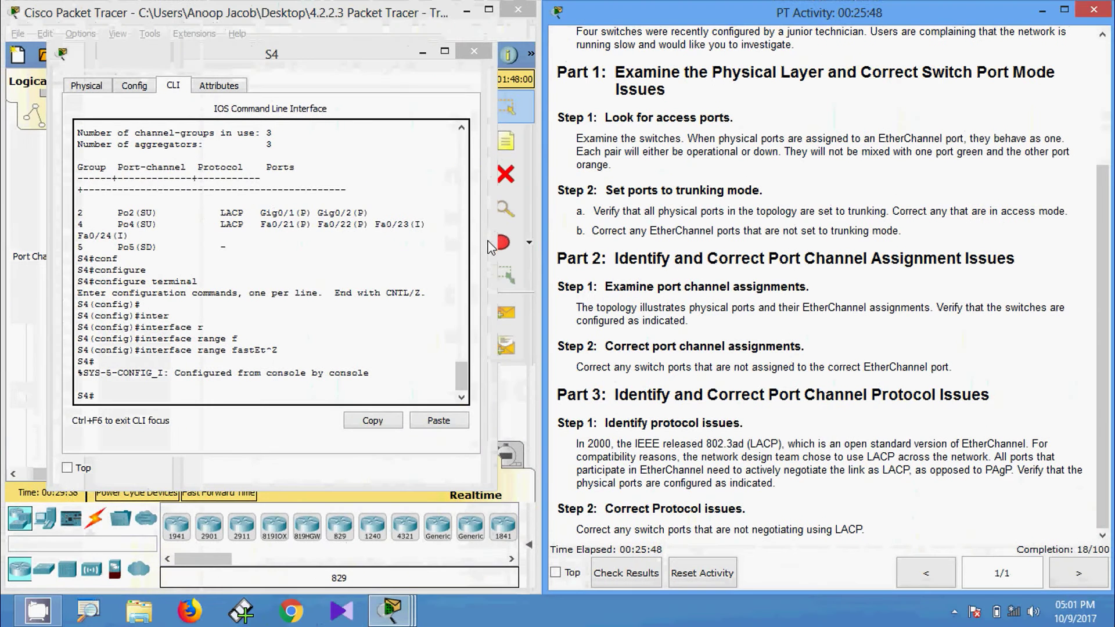
Move S4's window clear of the topology and examine the Po4 row in its EtherChannel summary
click(274, 238)
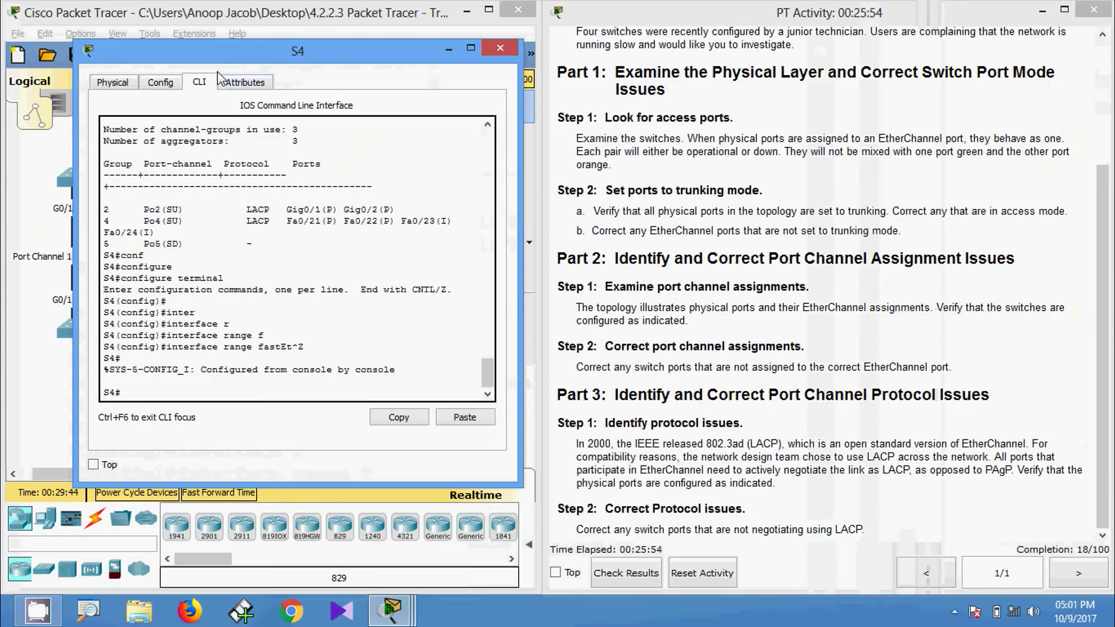
drag(214, 55, 699, 85)
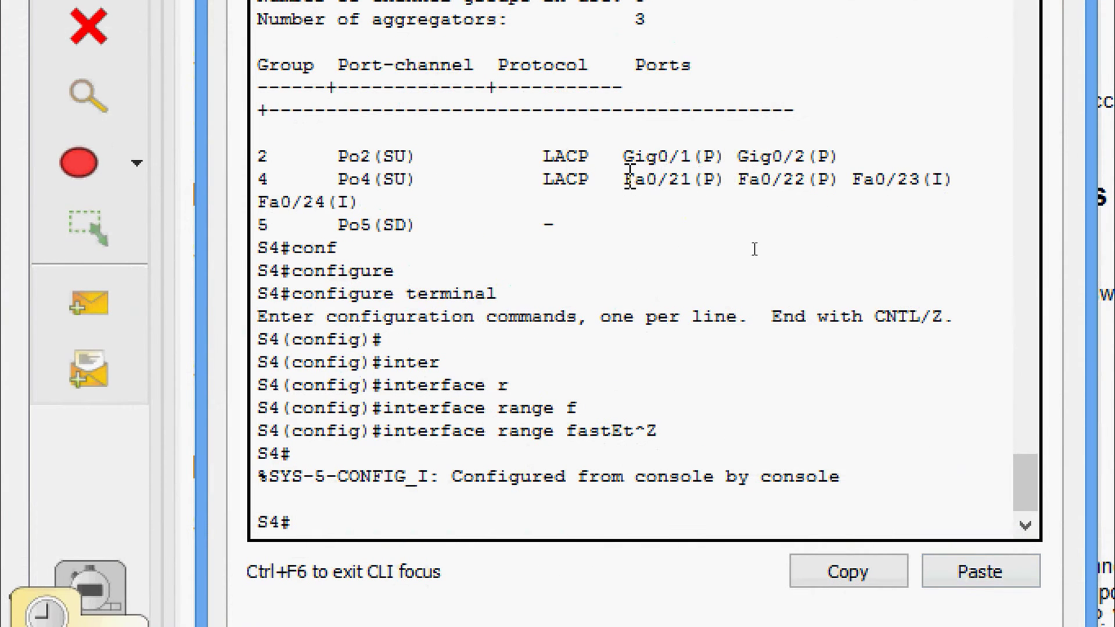
drag(339, 179, 399, 187)
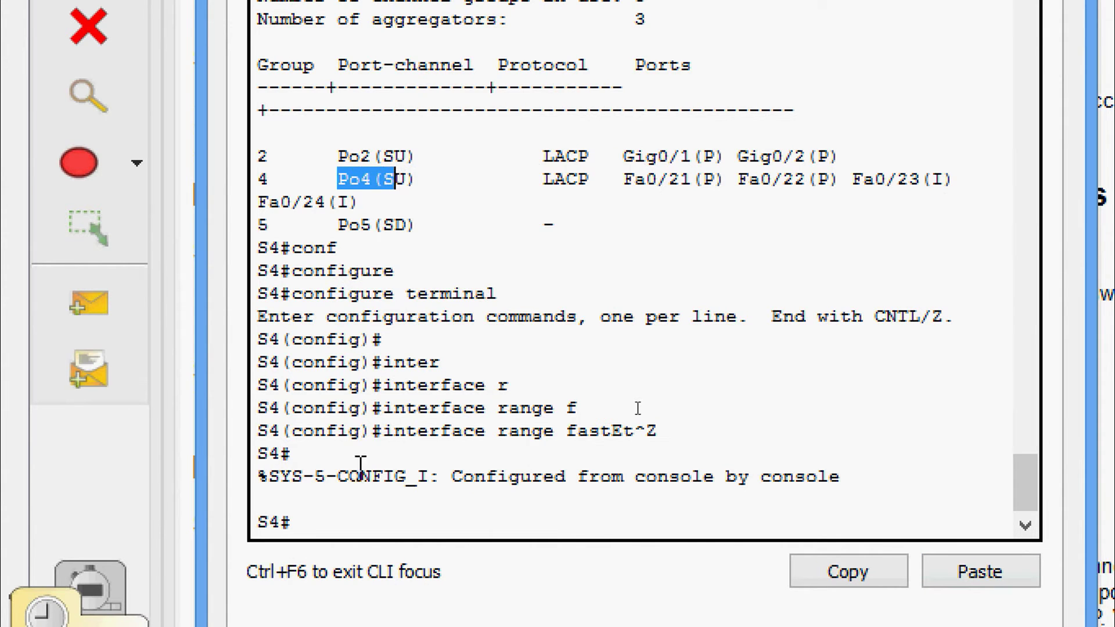
Enter global configuration mode on S4
click(341, 526)
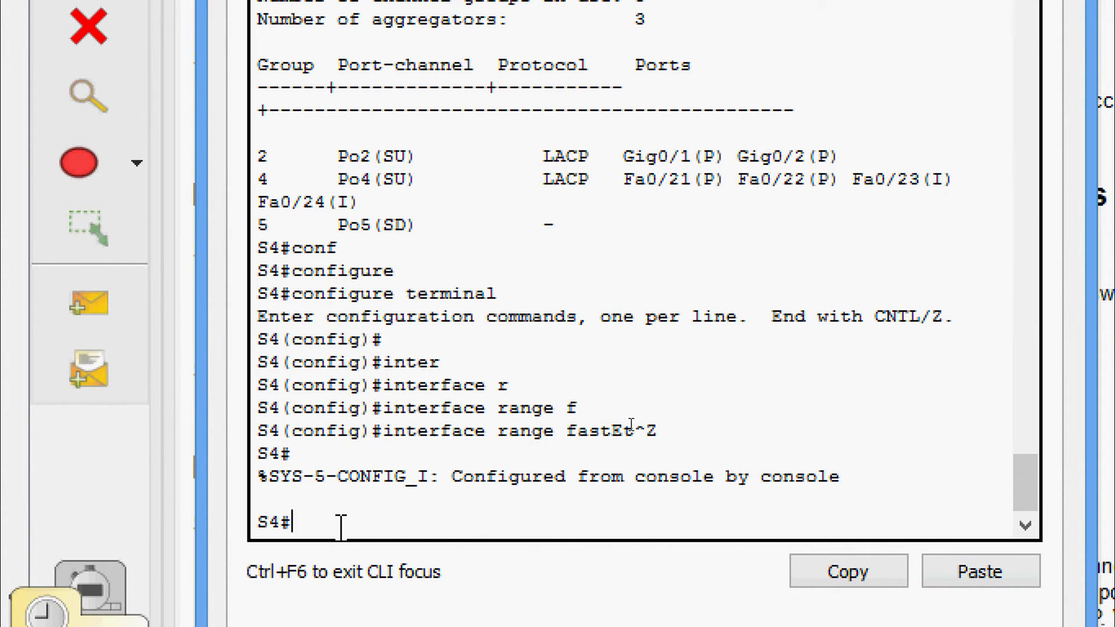
text(conf)
key(Tab)
text(t)
key(Tab)
key(Return)
key(Return)
key(Return)
Select the interface range FastEthernet 0/21-22 on S4 for configuration
text(inter)
key(Tab)
text(r)
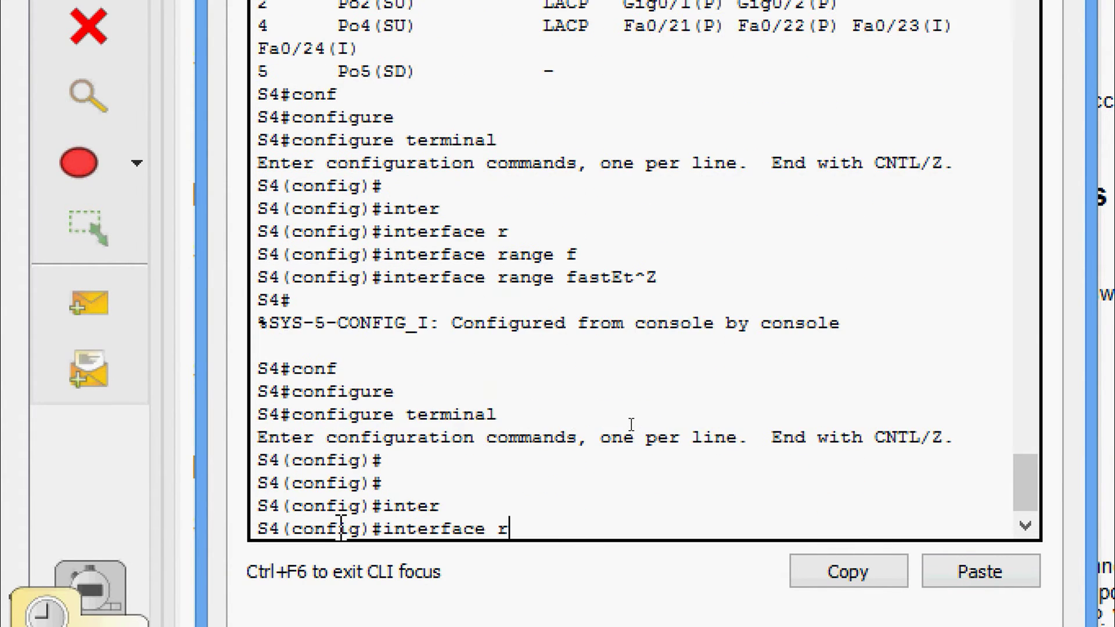
key(Tab)
text(fa)
key(Tab)
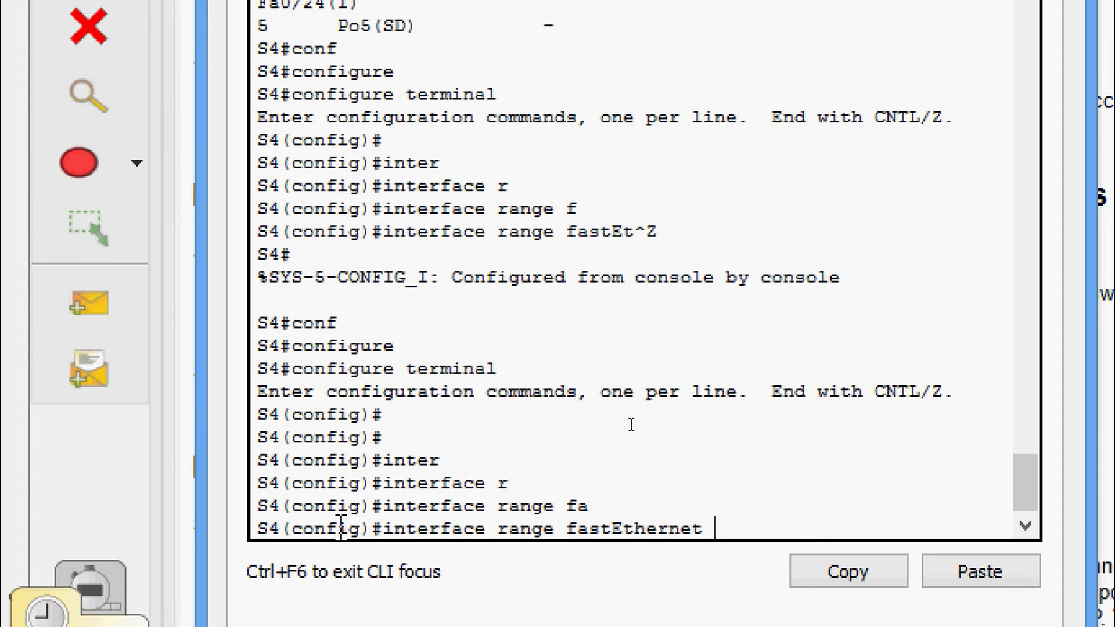
text(0/21-22)
key(Return)
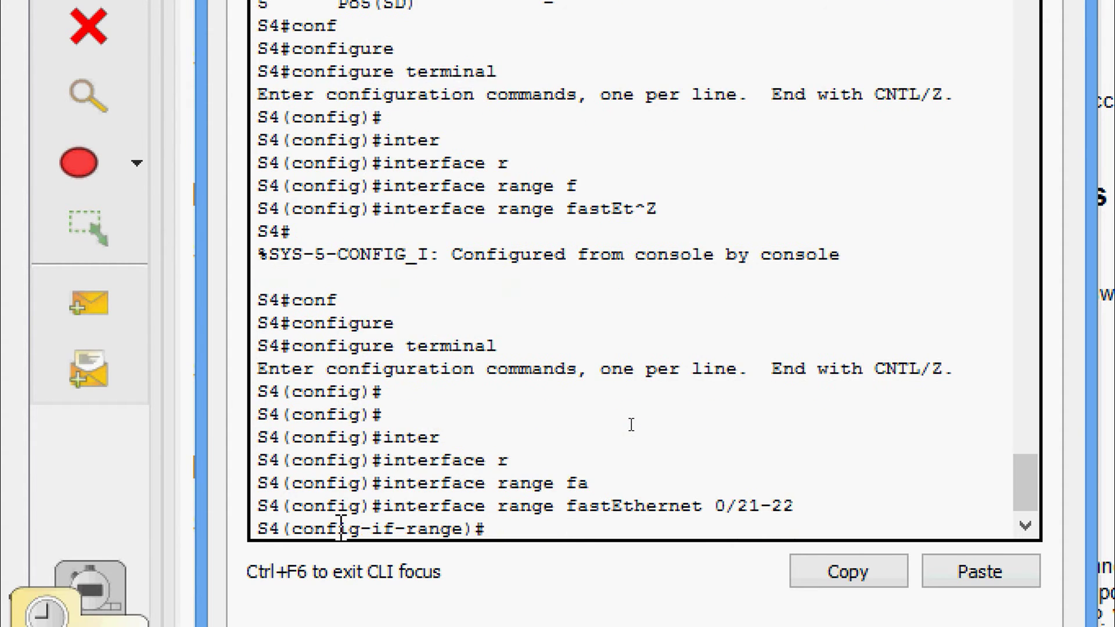
Assign S4's selected FastEthernet ports to channel group 5 in active mode
text(ch)
key(Tab)
text(annel-)
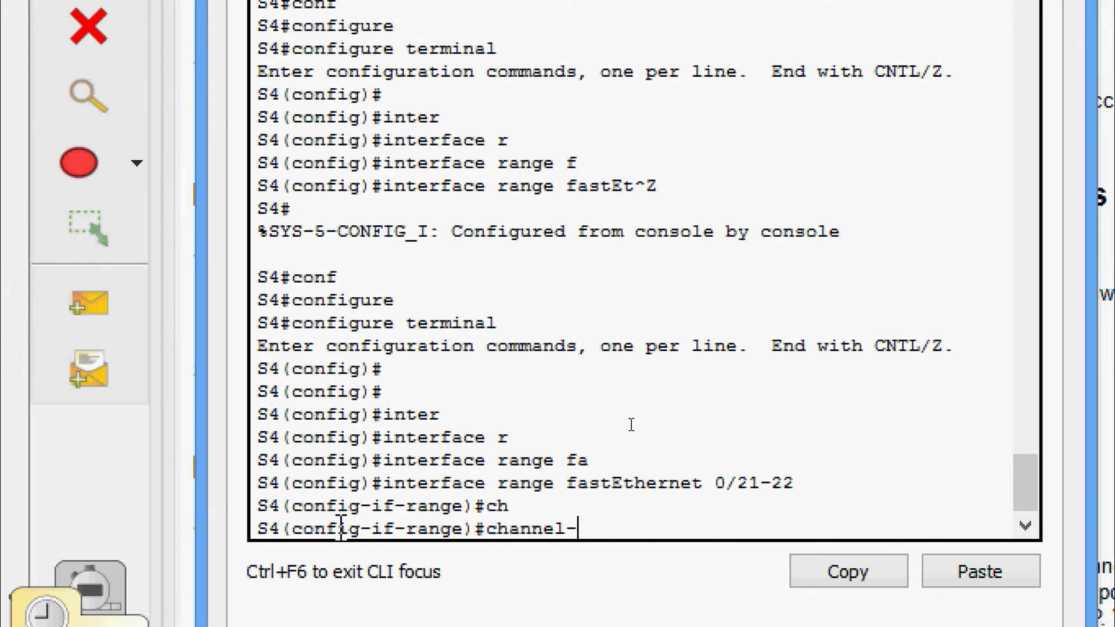
key(Tab)
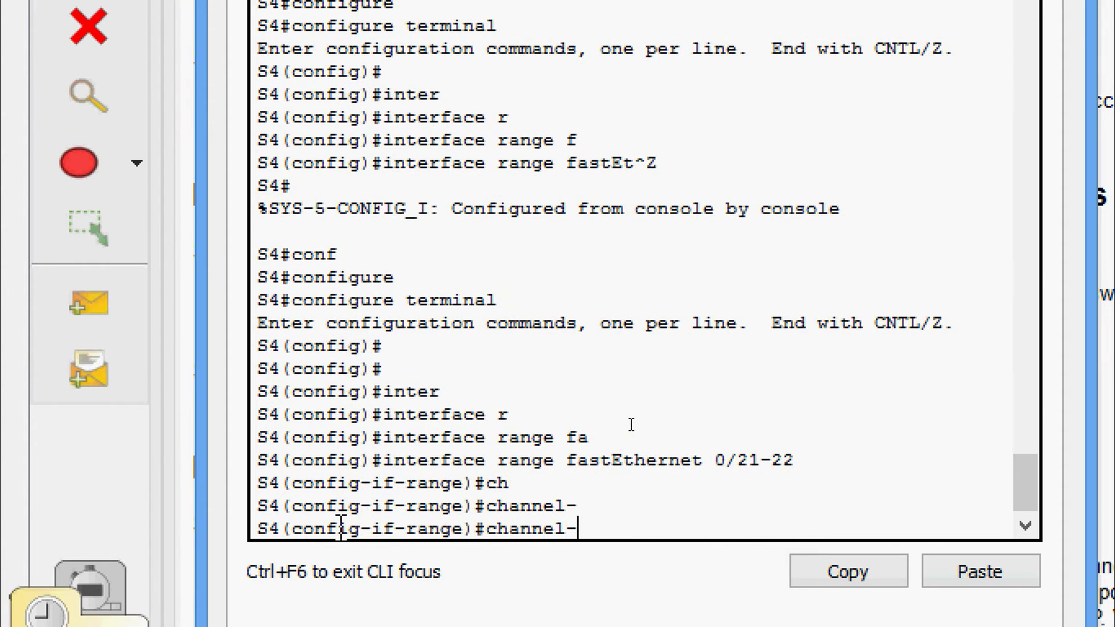
text(g)
key(Tab)
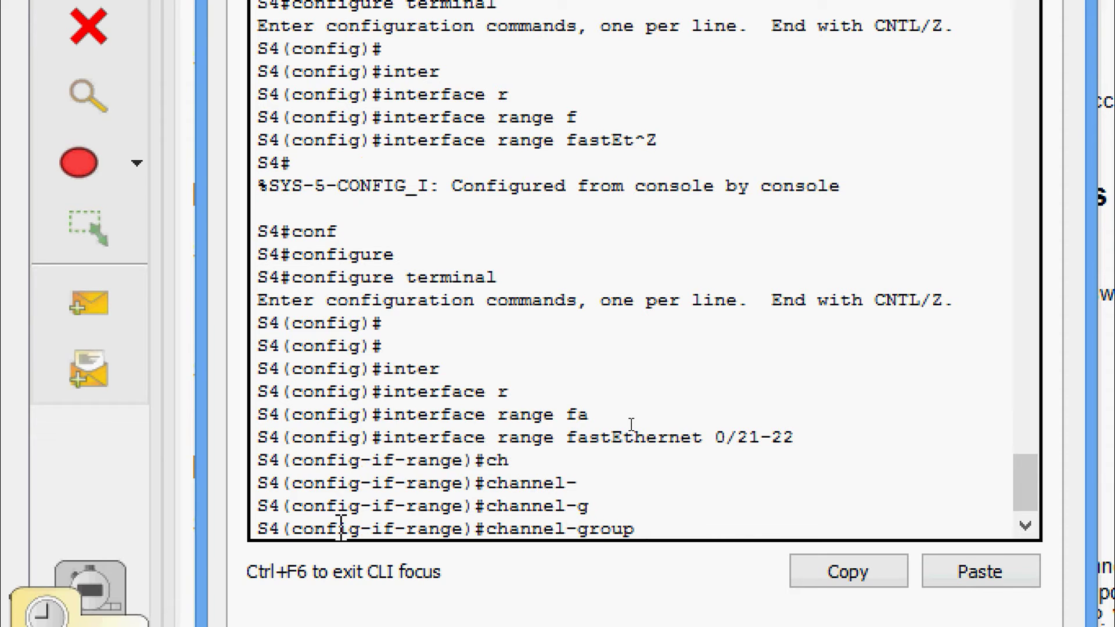
text(5 mo)
key(Tab)
text(ac)
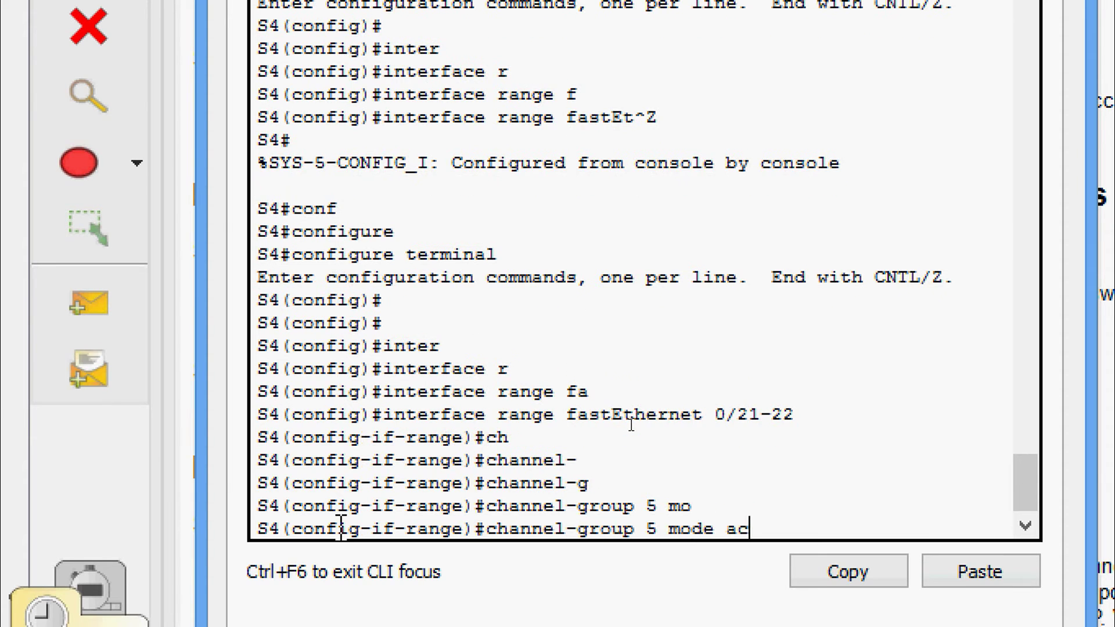
key(Tab)
key(Return)
key(Return)
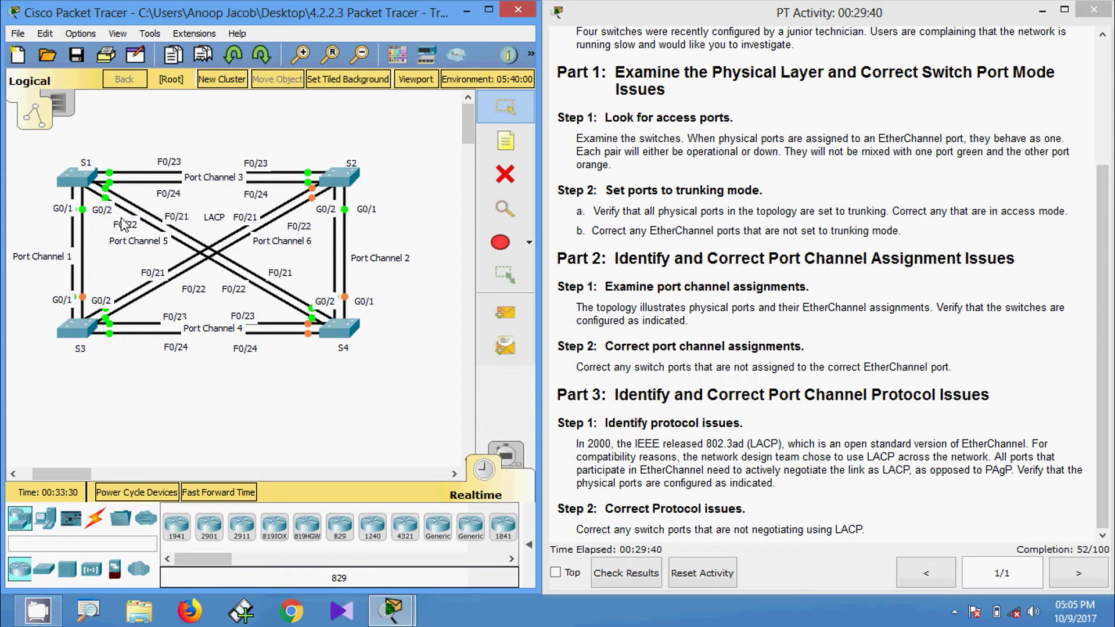
Display S1's EtherChannel summary again, examine the protocol used by each port channel, and close S1's window
click(67, 184)
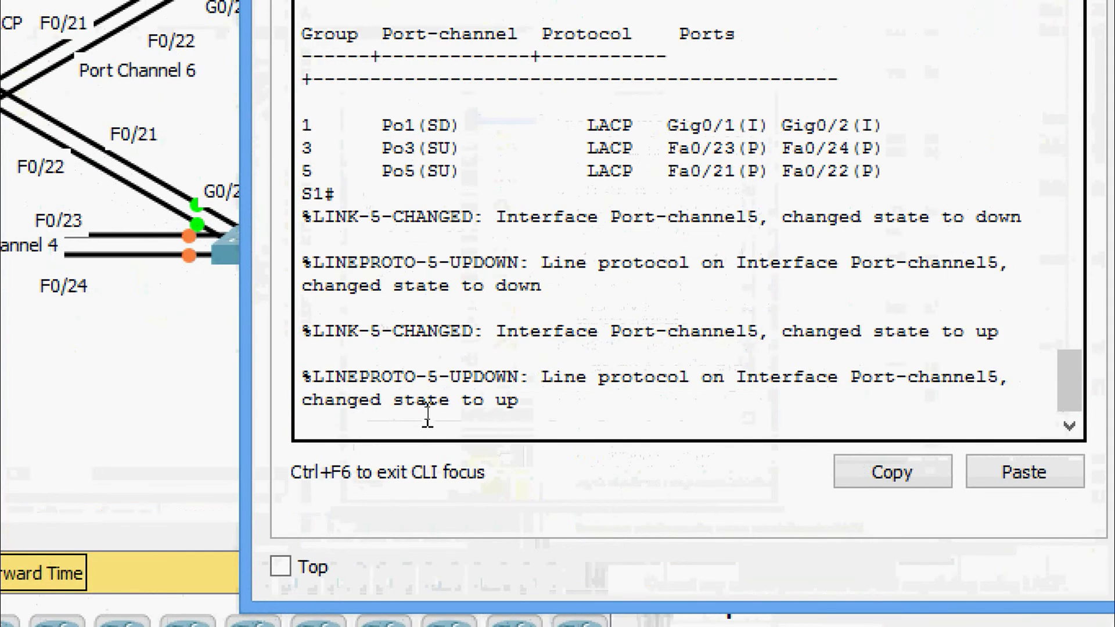
key(ctrl+z)
key(Return)
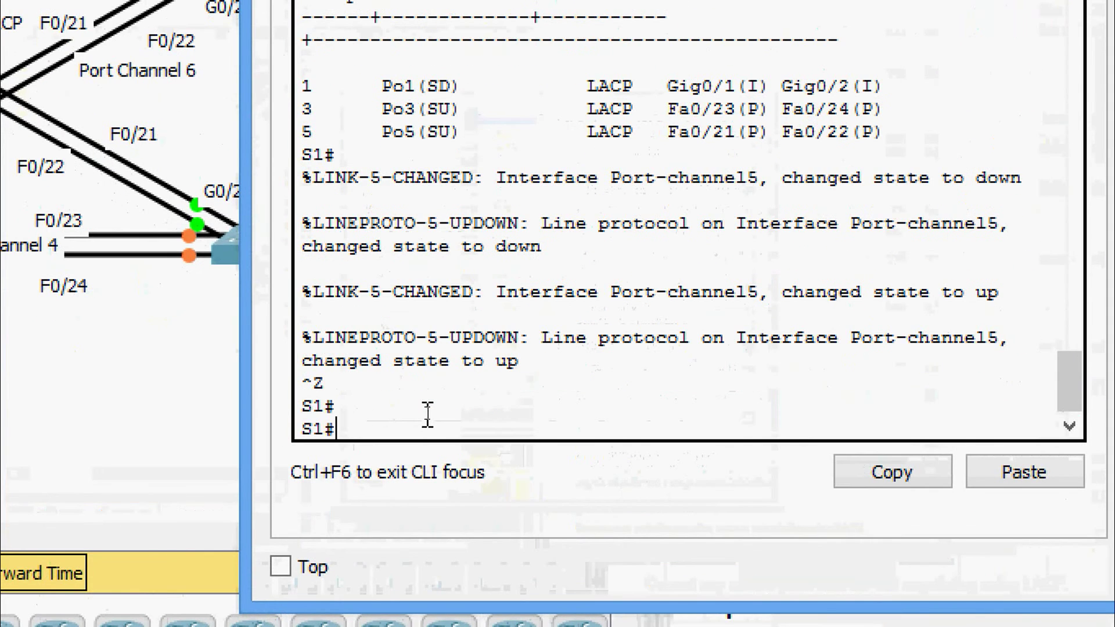
text(sh)
key(Tab)
text(eth)
key(Tab)
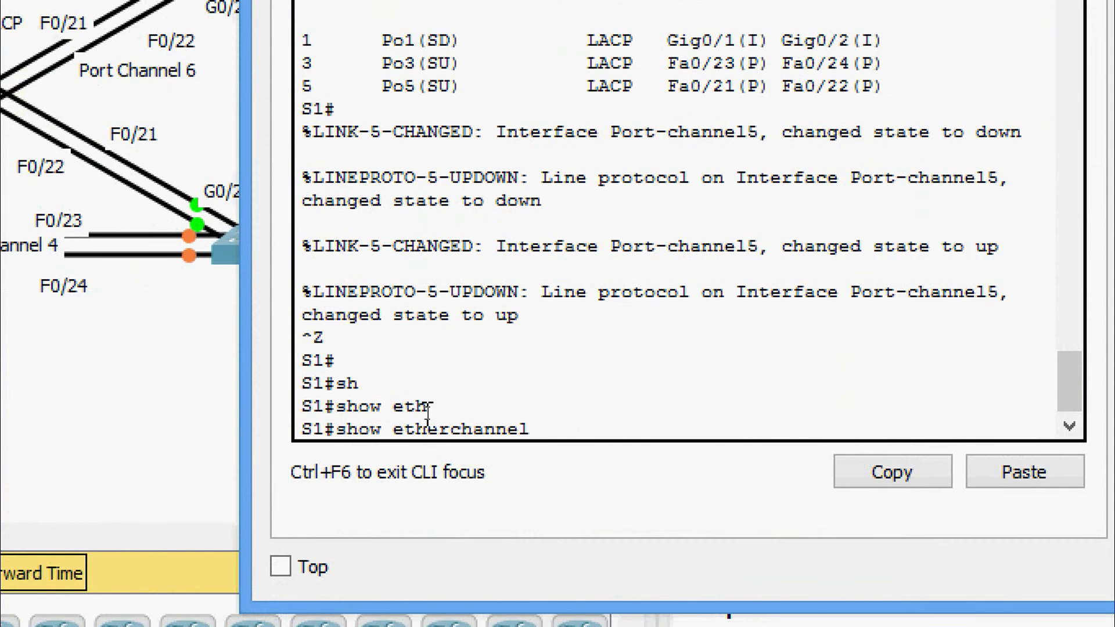
text(s)
key(Return)
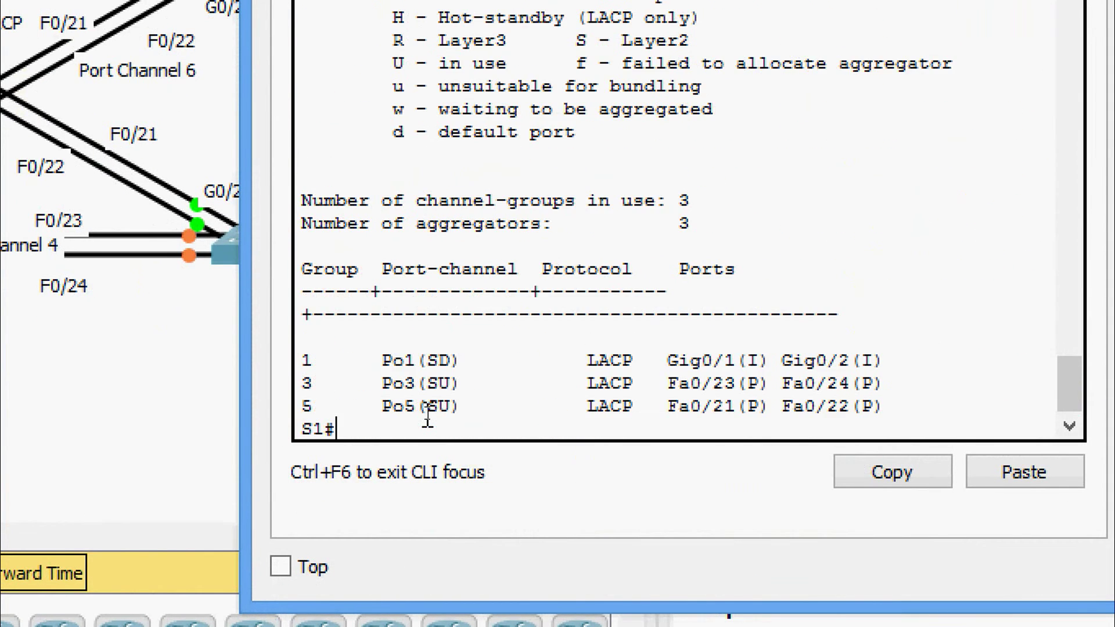
drag(544, 355, 646, 404)
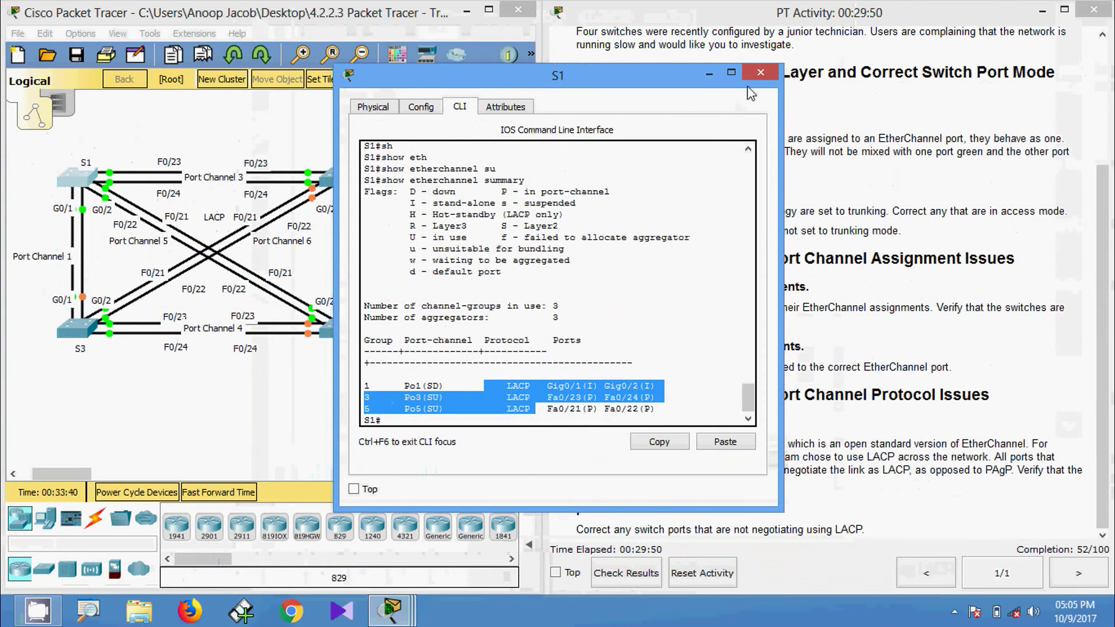
click(755, 75)
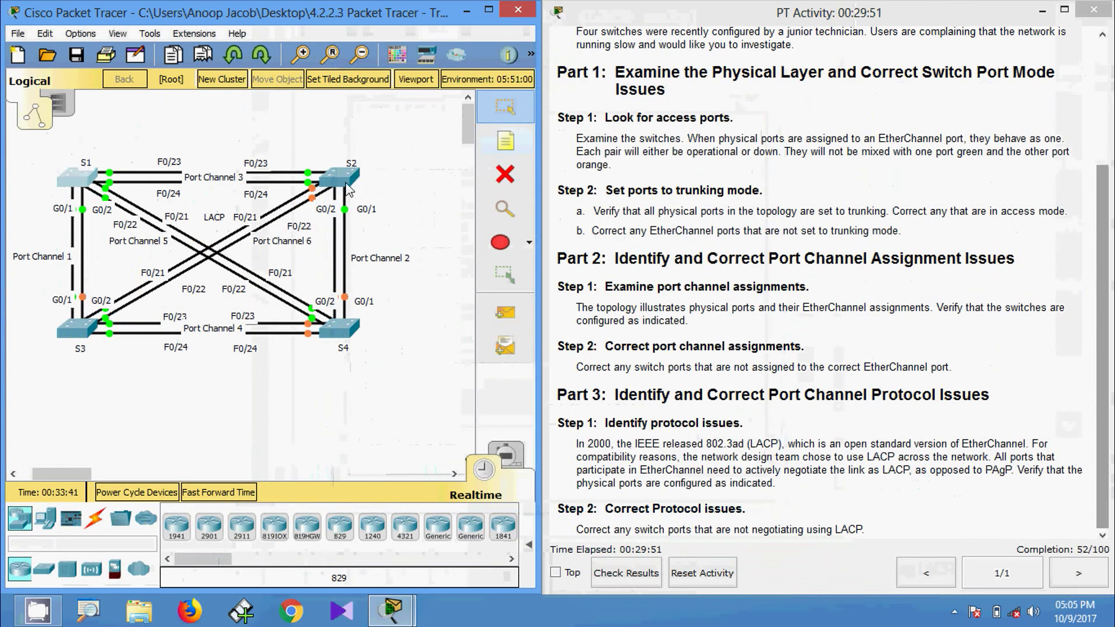
Examine the protocol column in the EtherChannel summaries of S2 and S3
click(348, 185)
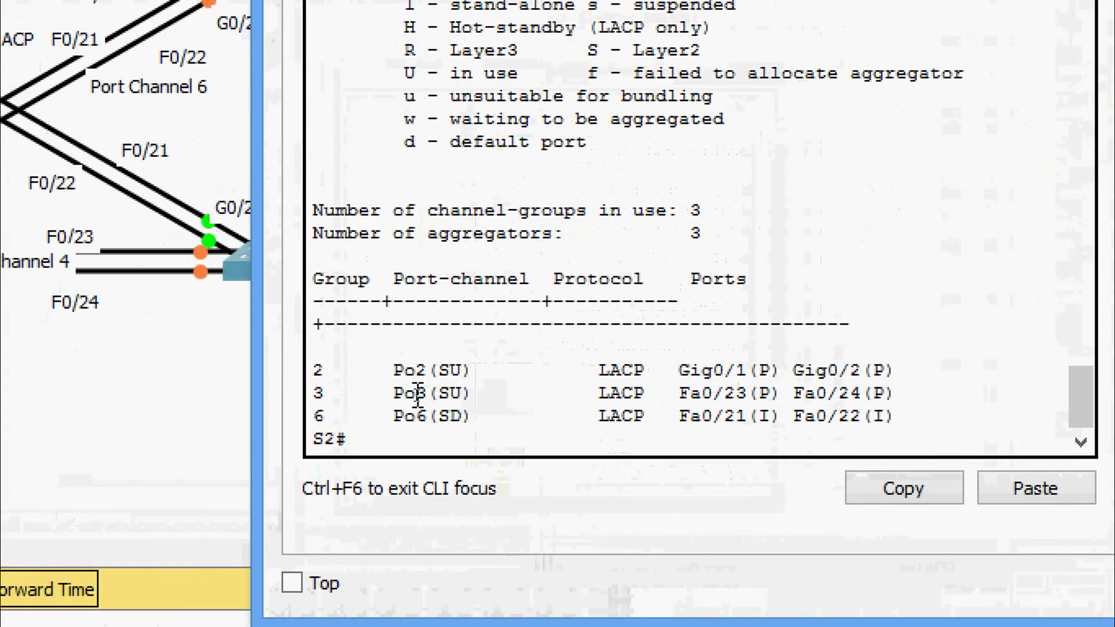
drag(578, 370, 656, 416)
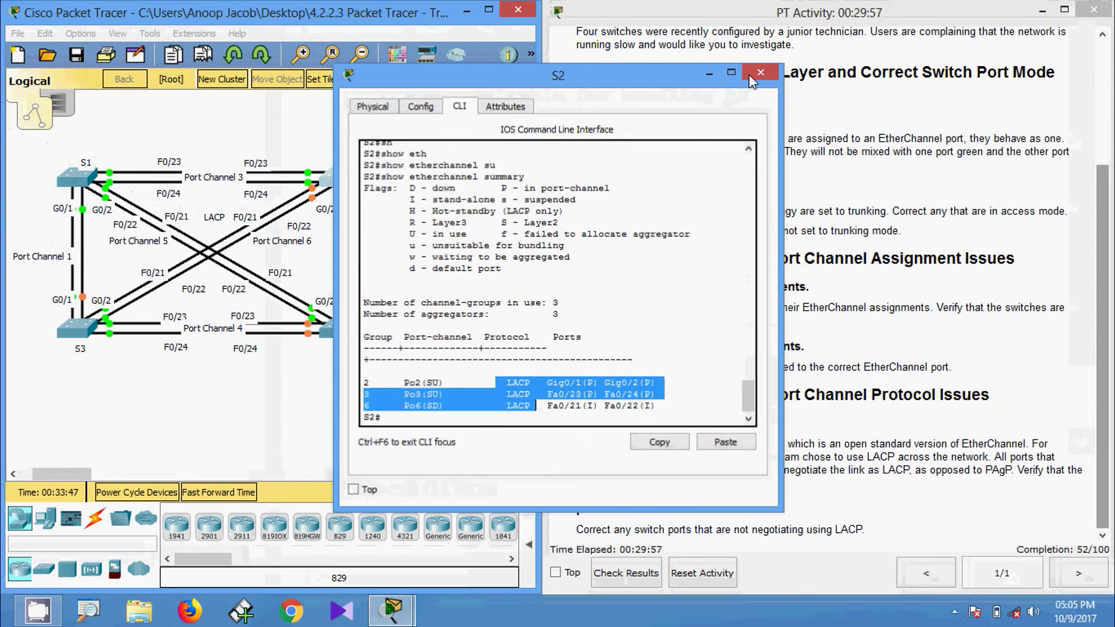
click(99, 328)
click(99, 328)
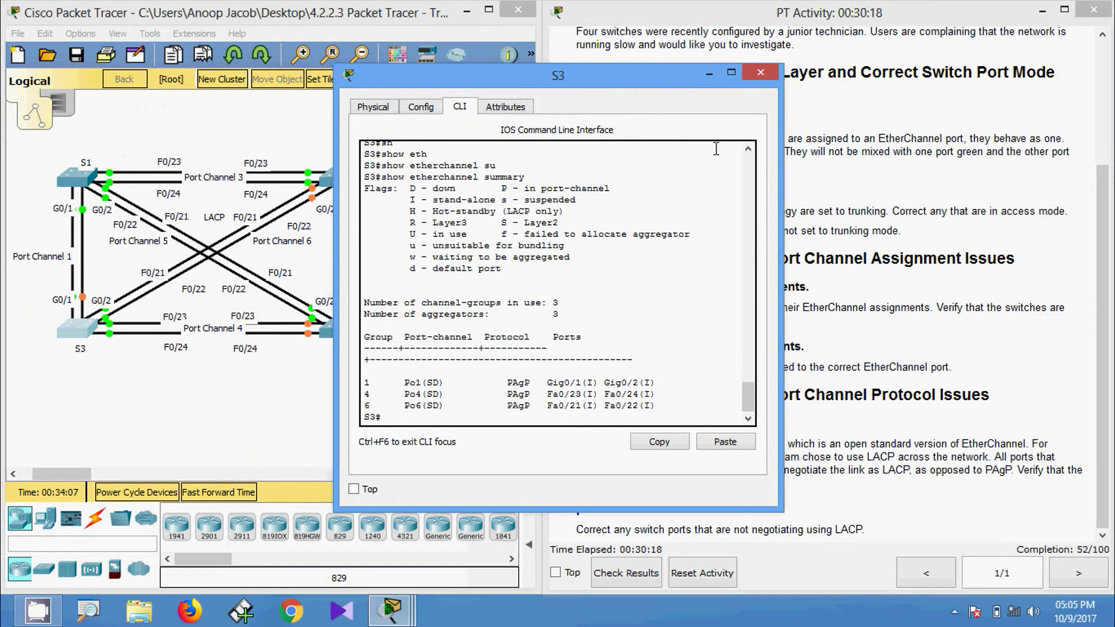
click(749, 31)
Examine the protocol column in S4's EtherChannel summary and close S4's window
click(341, 324)
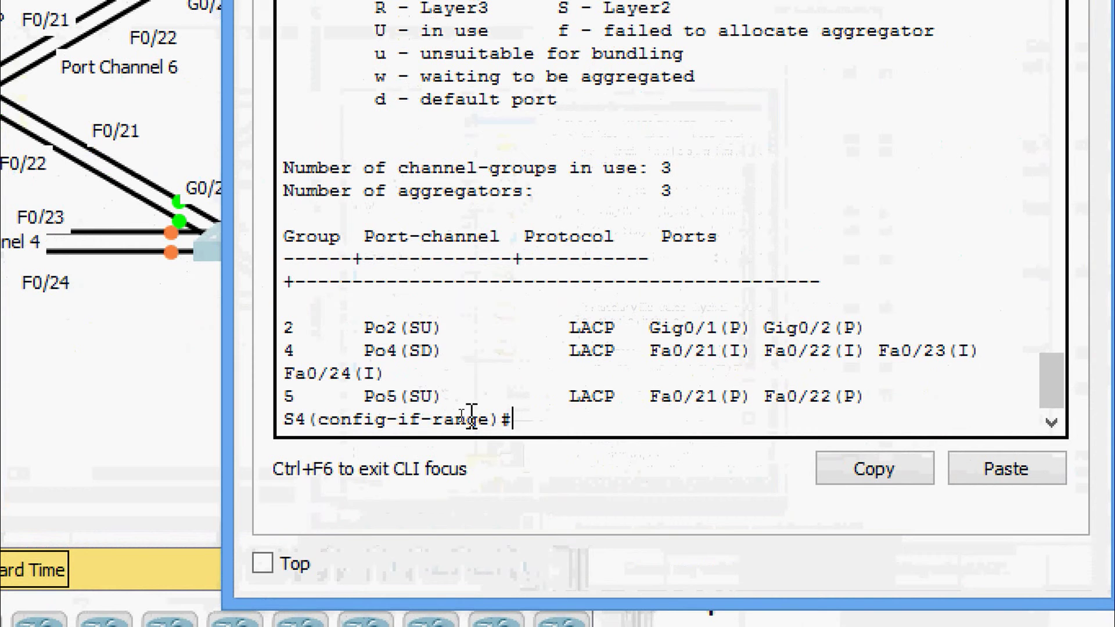
drag(547, 325, 617, 399)
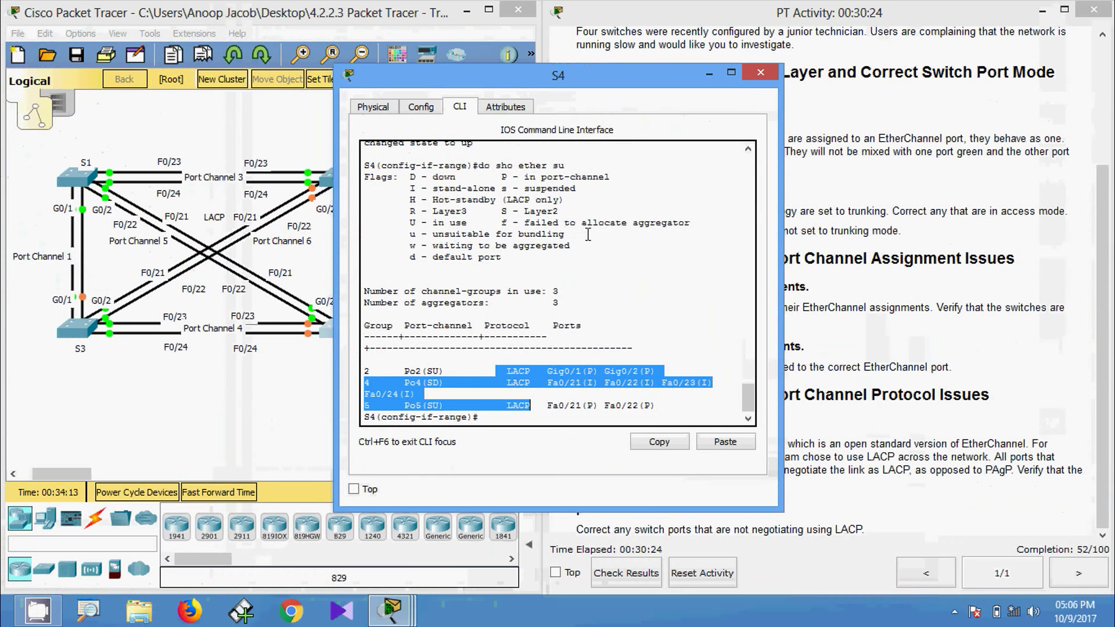
click(754, 75)
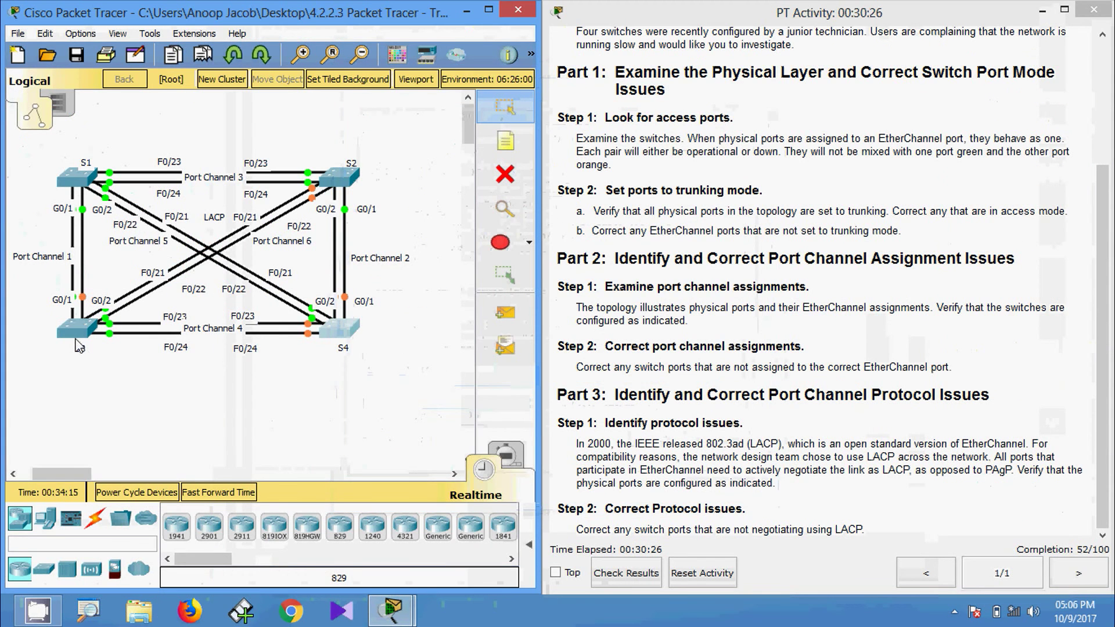
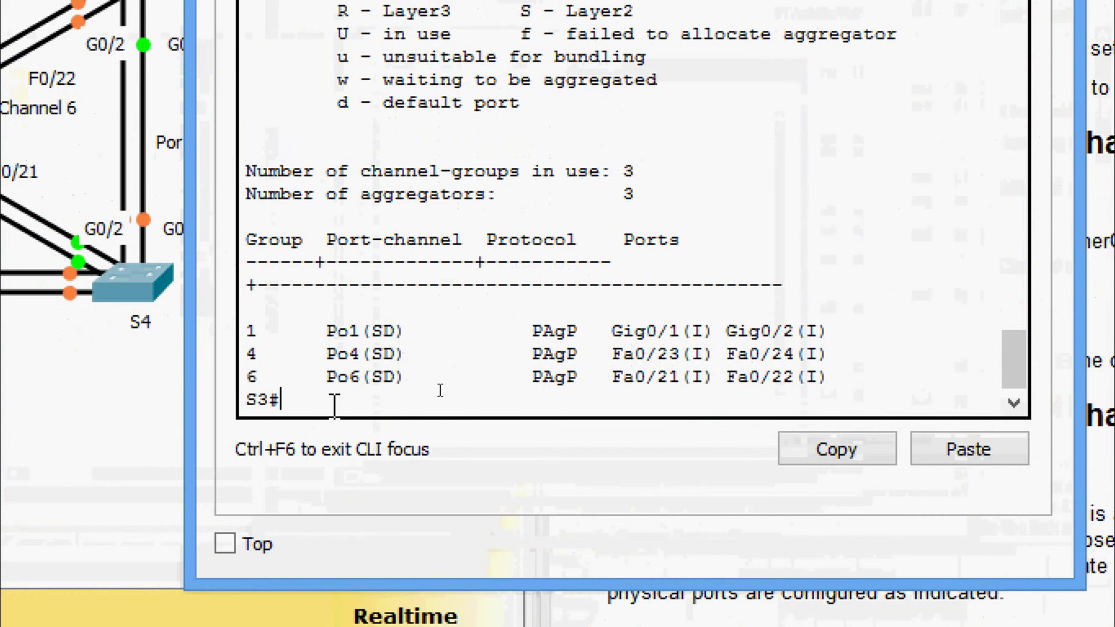
Enter global configuration mode on S3
text(conf)
key(Tab)
text(t)
key(Tab)
key(Return)
key(Return)
Select the interface range GigabitEthernet 0/1-2 on S3 for configuration
text(inter)
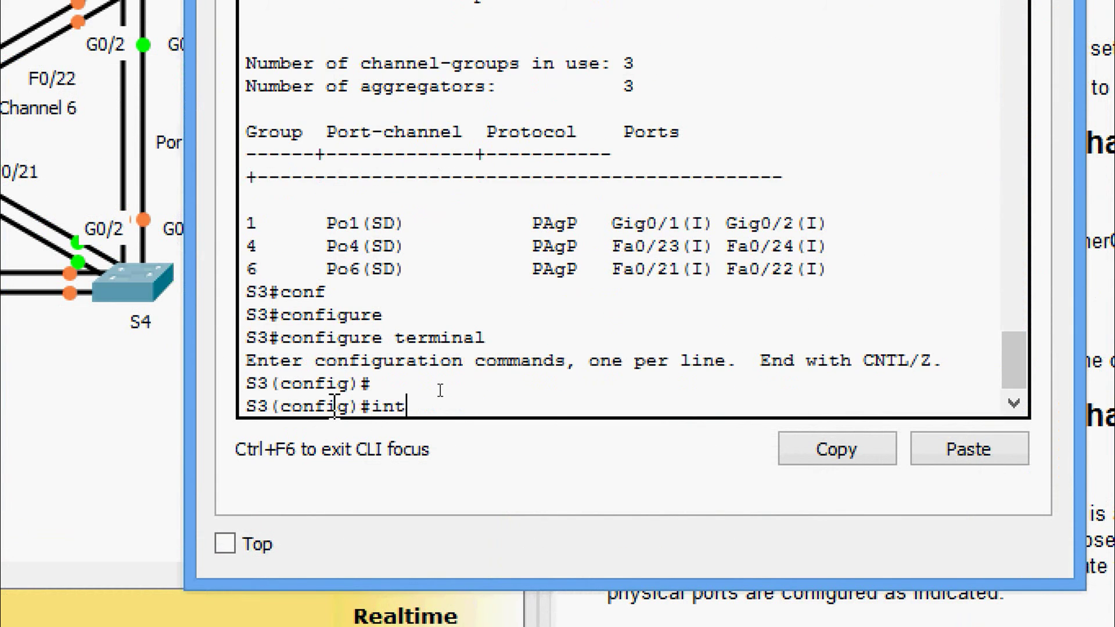
key(Tab)
text(r)
key(Tab)
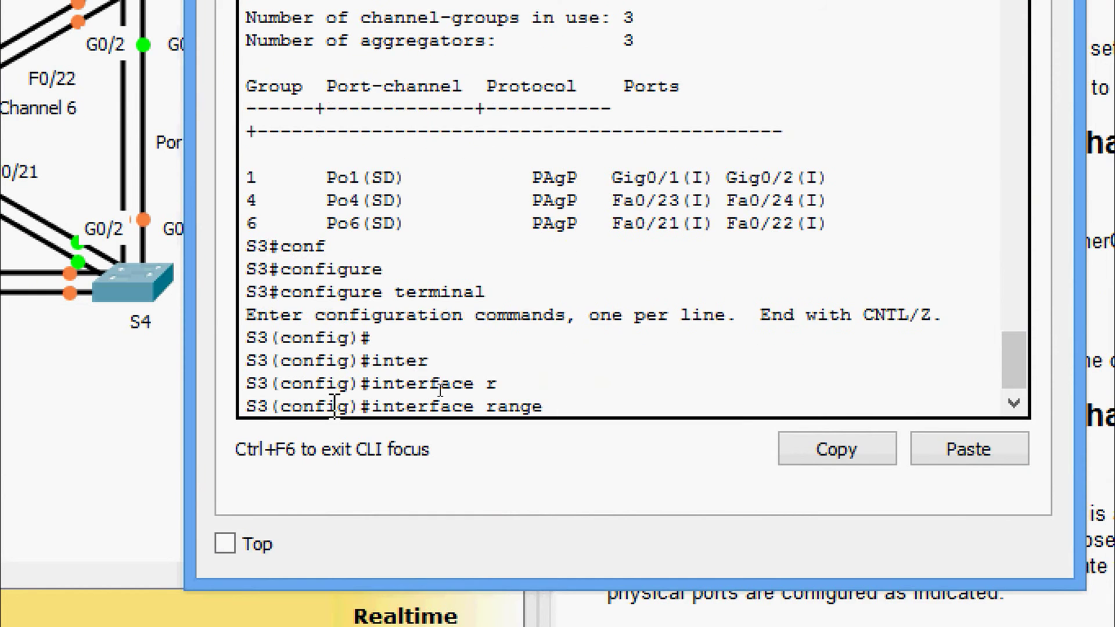
text(gi)
key(Tab)
text(0)
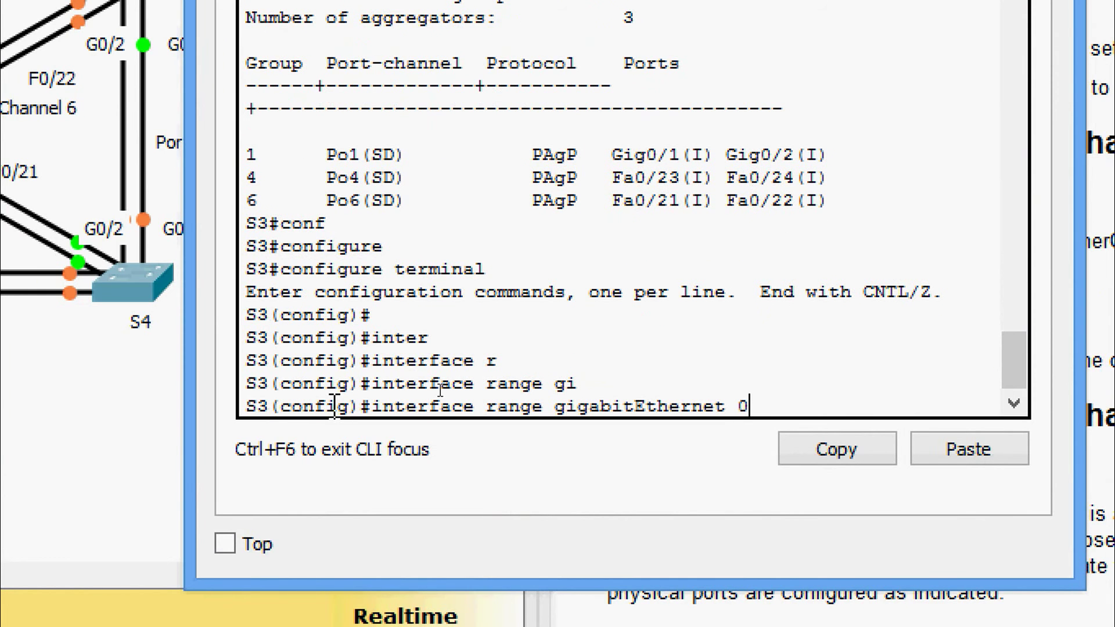
text(/1-2)
key(Return)
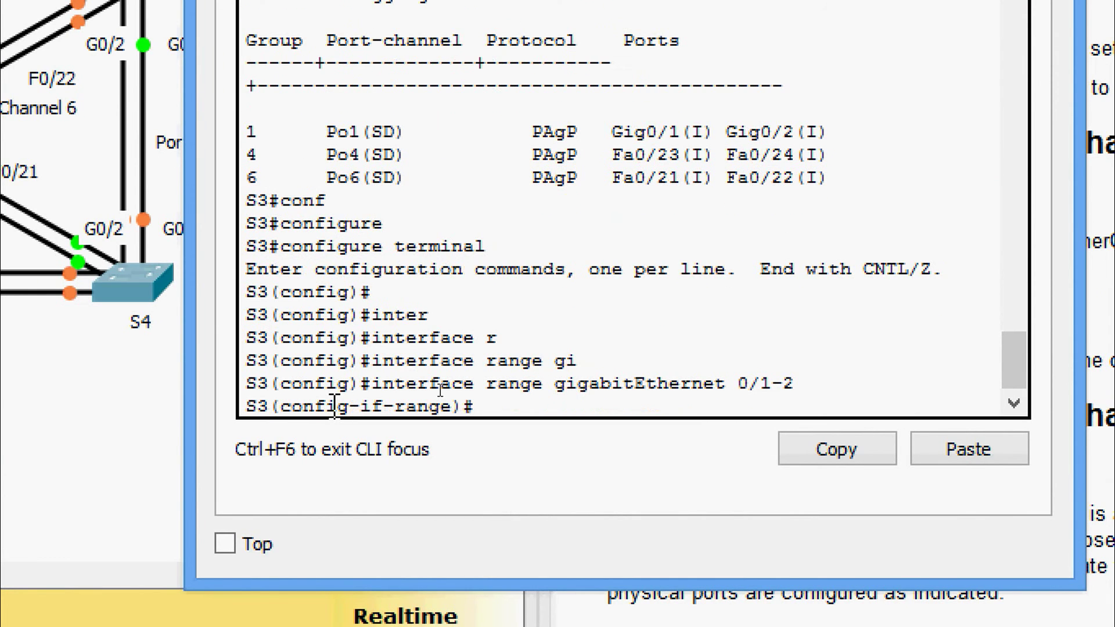
Remove the channel-group assignment from S3's selected GigabitEthernet ports
text(no cha)
key(Tab)
text(nnel)
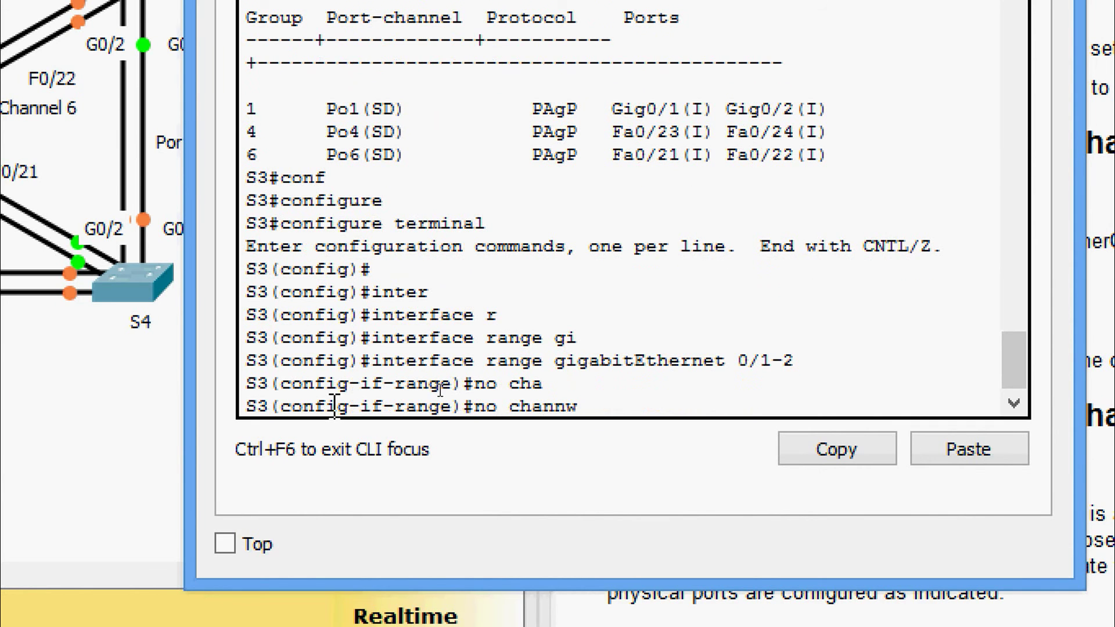
text(-g)
key(Tab)
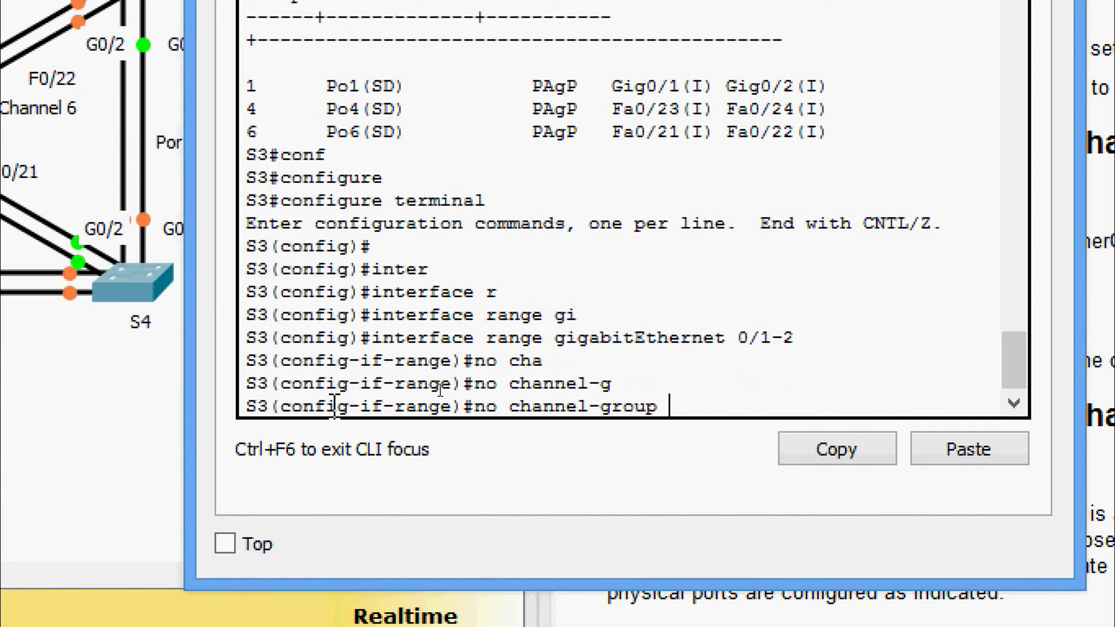
key(Return)
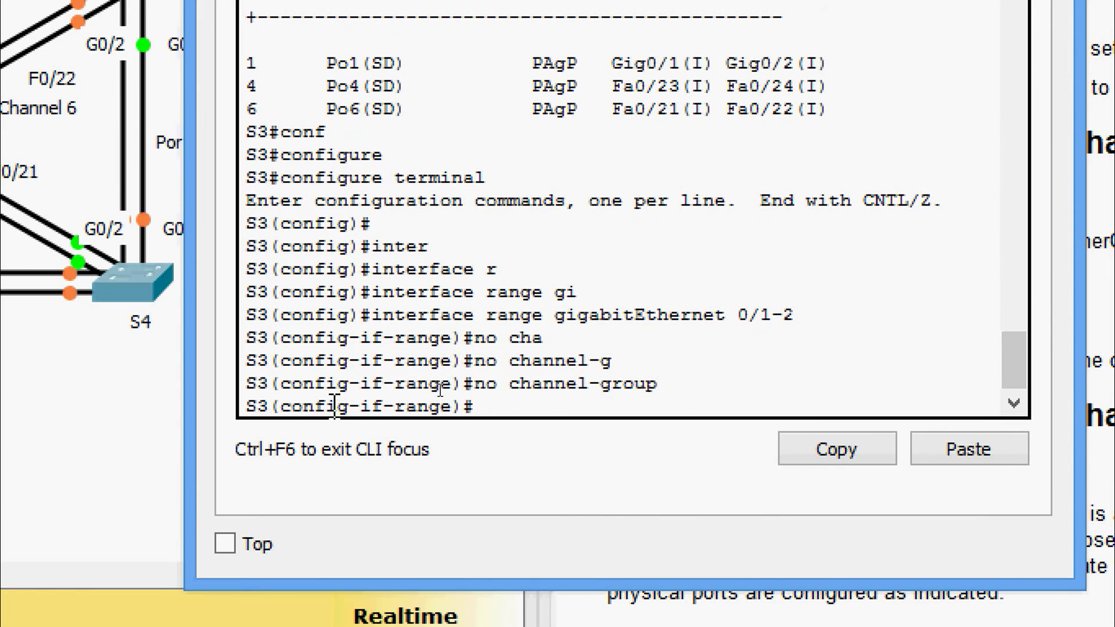
Assign S3's selected GigabitEthernet 0/1-2 ports to channel group 1 in active mode
text(channel)
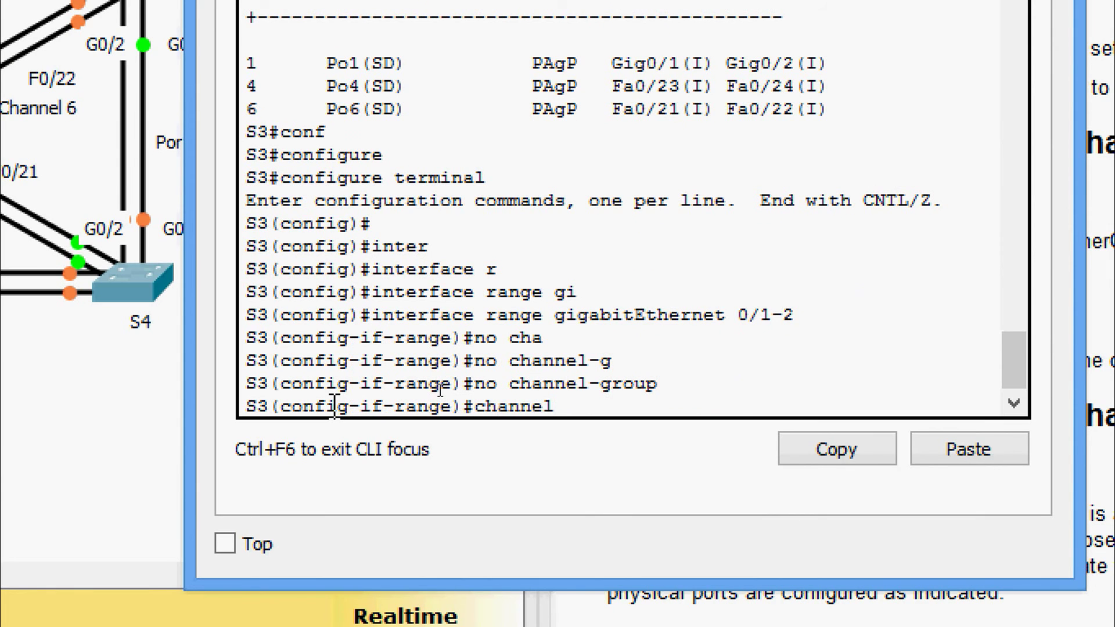
text(-g)
key(Tab)
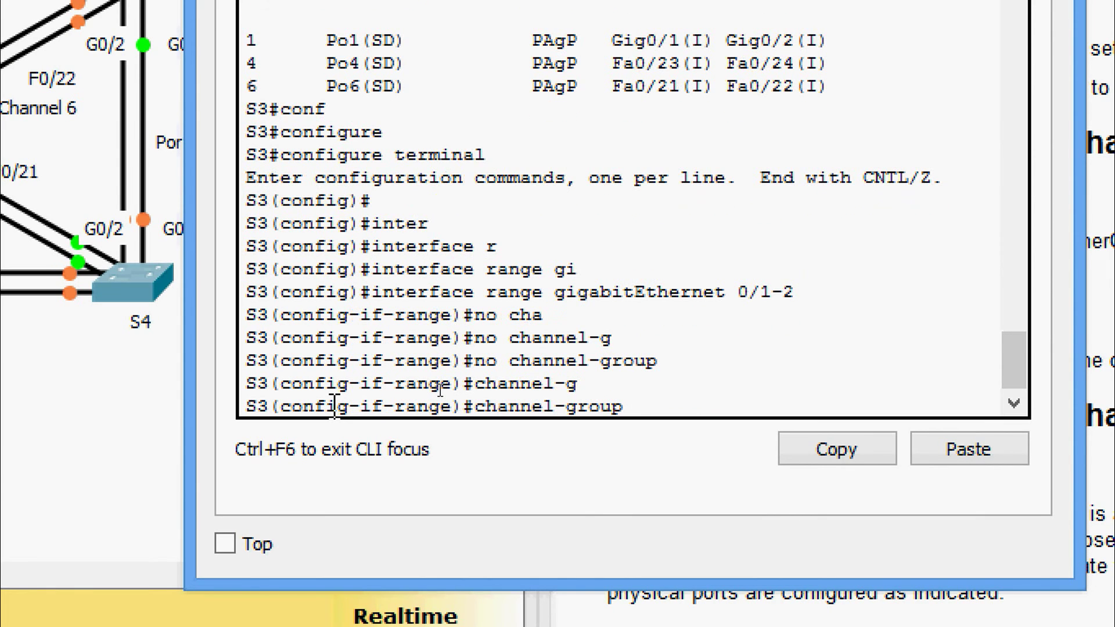
text(1 mod)
key(Tab)
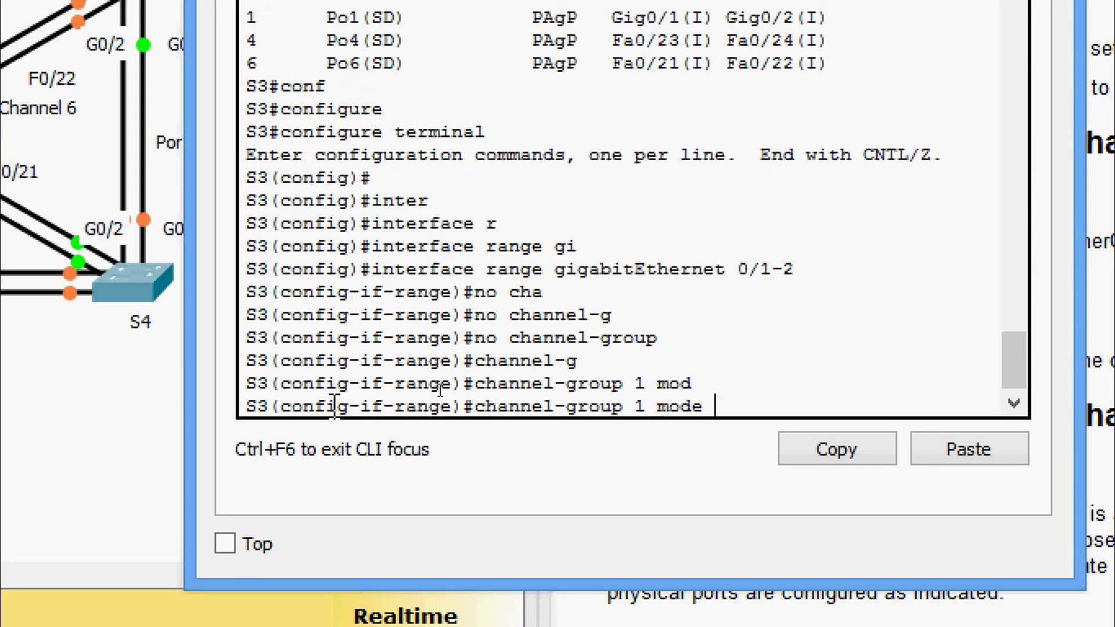
text(ac)
key(Tab)
key(Return)
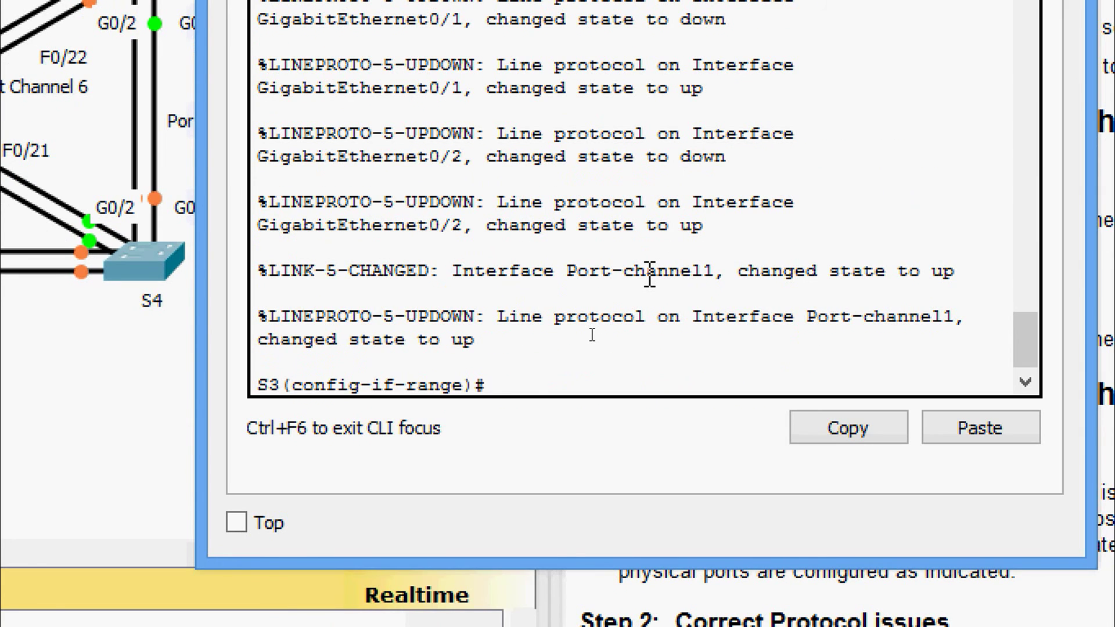
Leave the GigabitEthernet range and select the interface range FastEthernet 0/21-22 on S3 for configuration
text(exit)
key(Return)
text(inte)
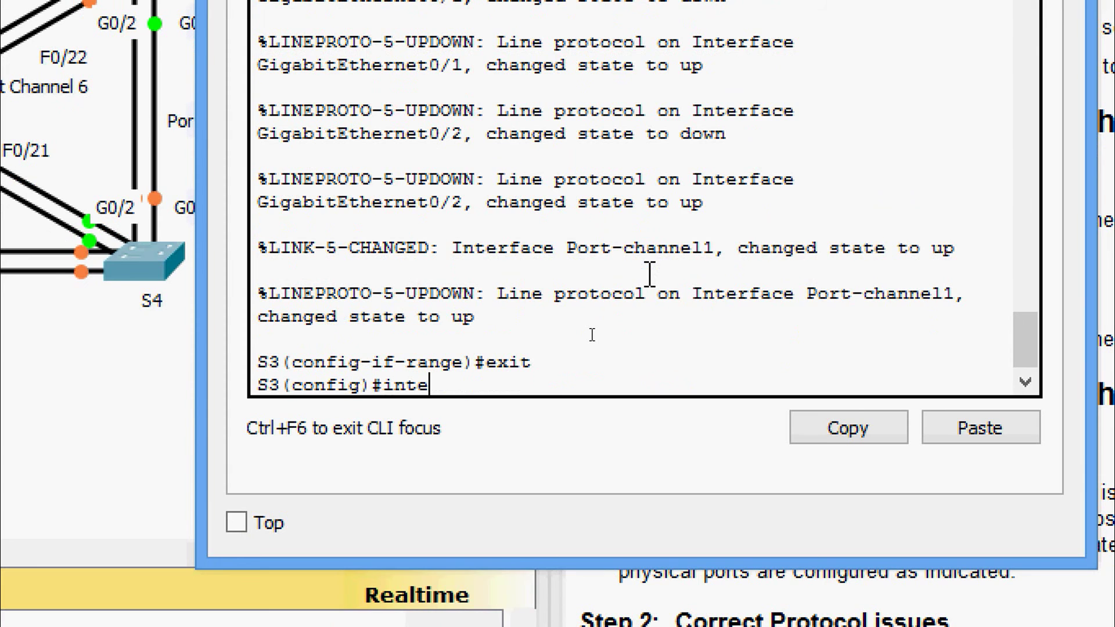
text(r)
key(Tab)
text(r)
key(Tab)
text(f)
key(Tab)
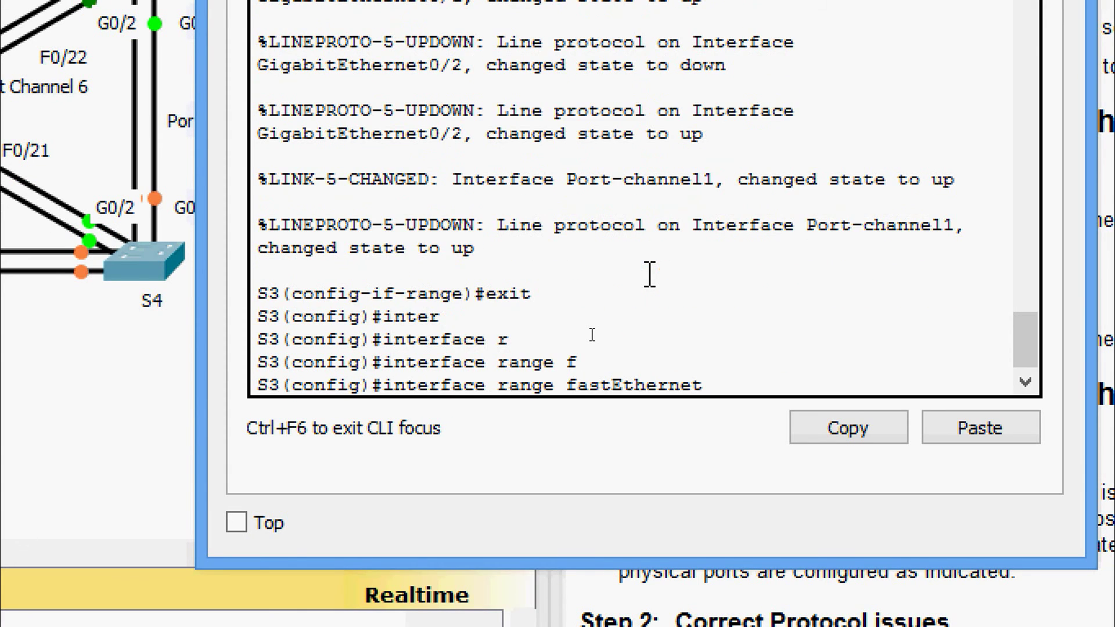
text(0/21-22)
key(Return)
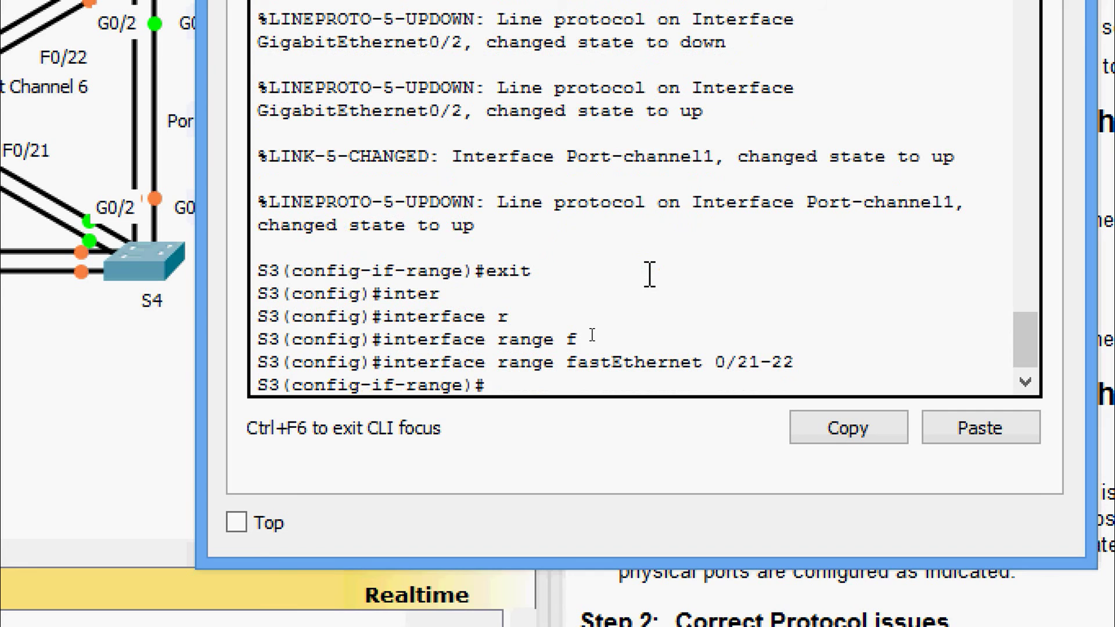
Remove the channel-group assignment from S3's FastEthernet 0/21-22 ports
text(no channe)
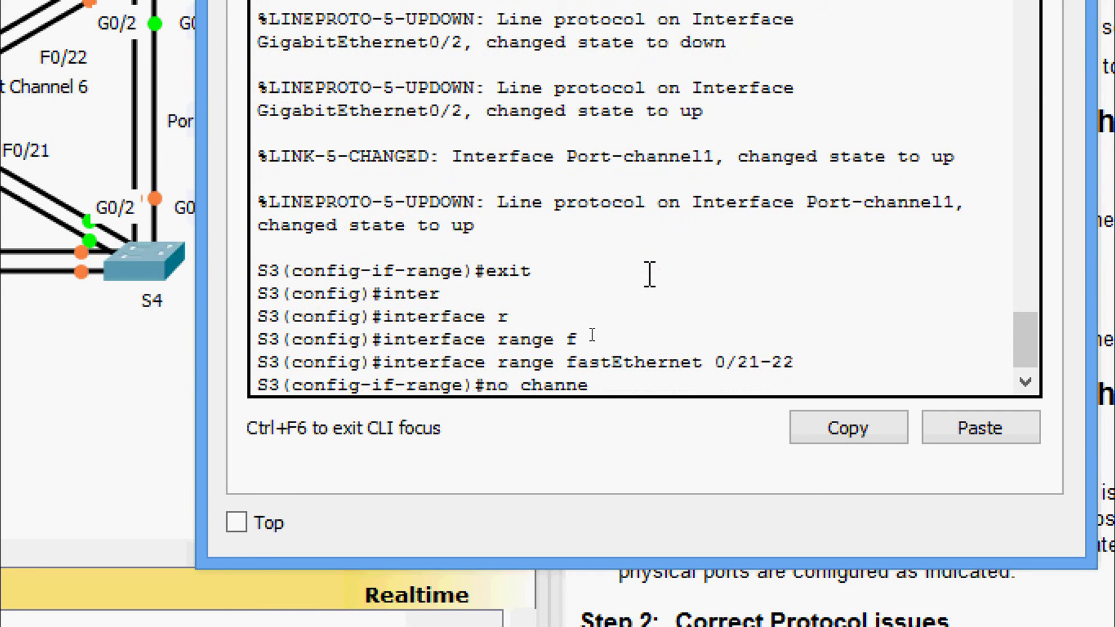
text(l-g)
key(Tab)
key(Return)
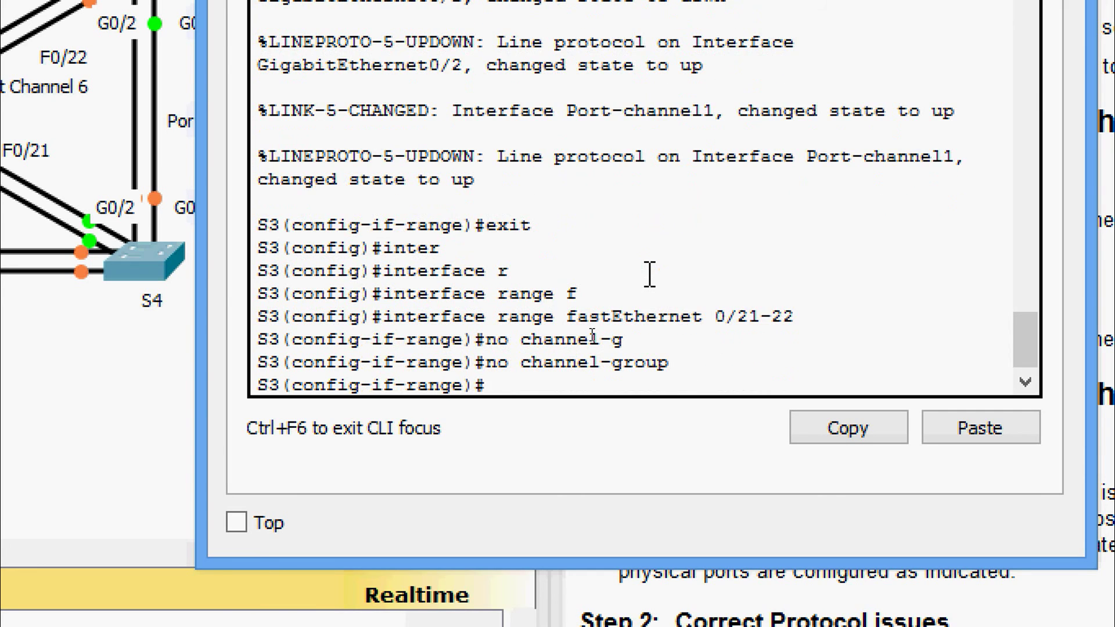
Assign S3's FastEthernet 0/21-22 ports to channel group 6 in active mode
text(channel-g)
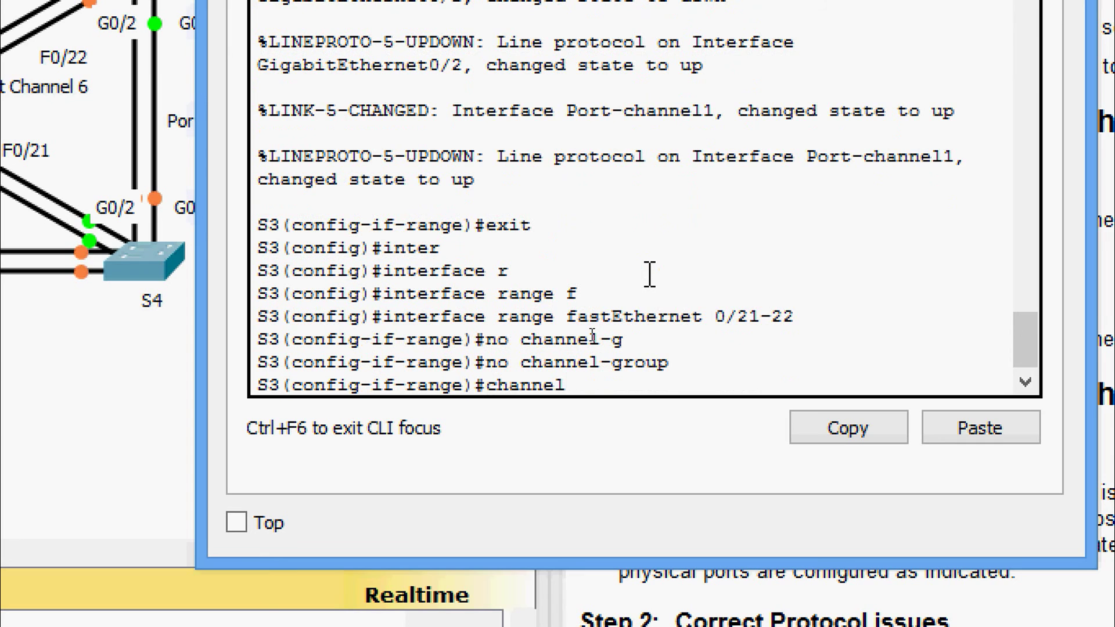
key(Tab)
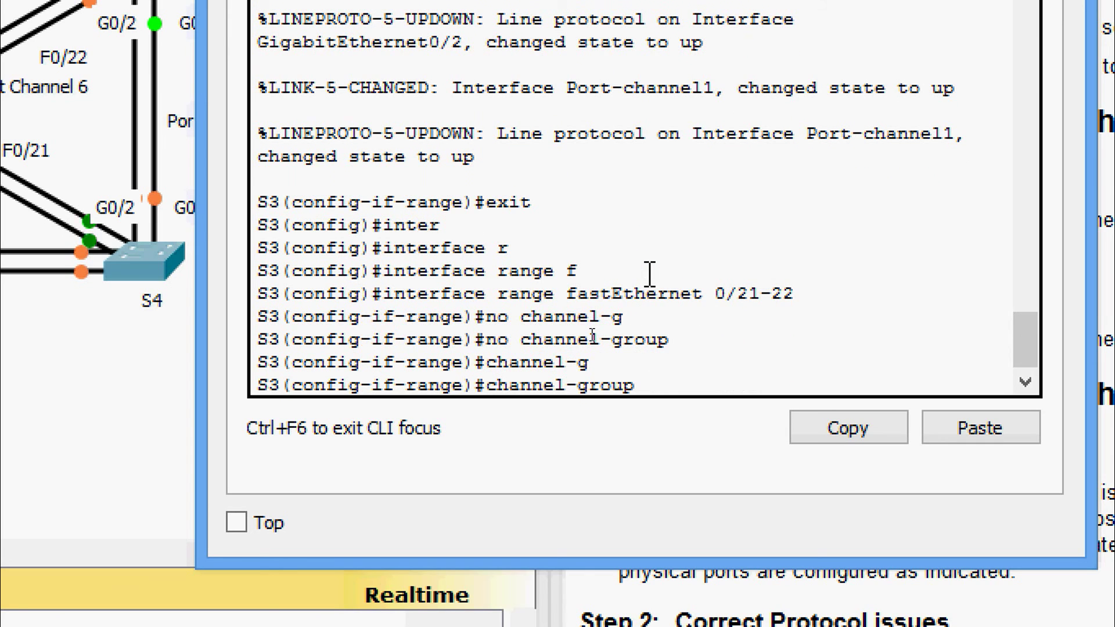
text(6 mod)
key(Tab)
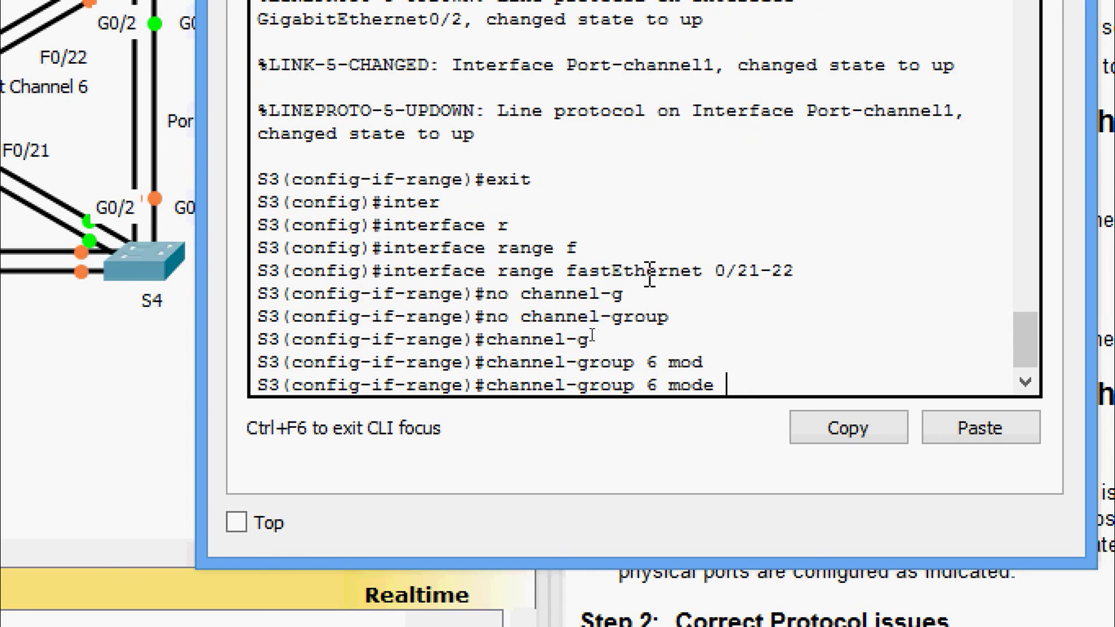
text(ac)
key(Tab)
key(Return)
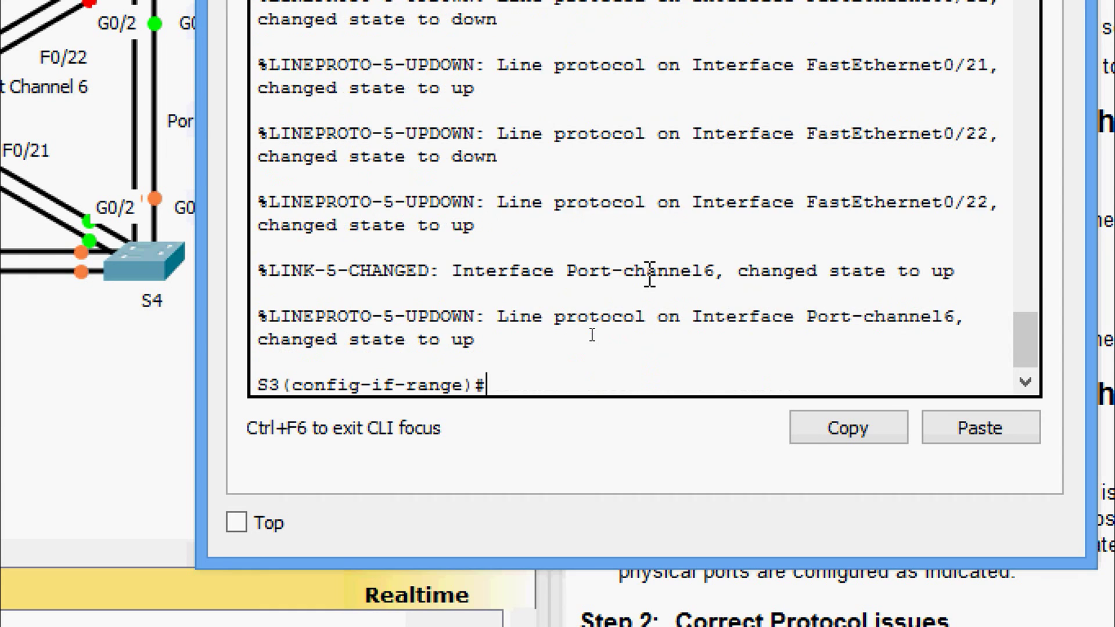
Leave the current range and select the interface range FastEthernet 0/23-24 on S3 for configuration
text(exit)
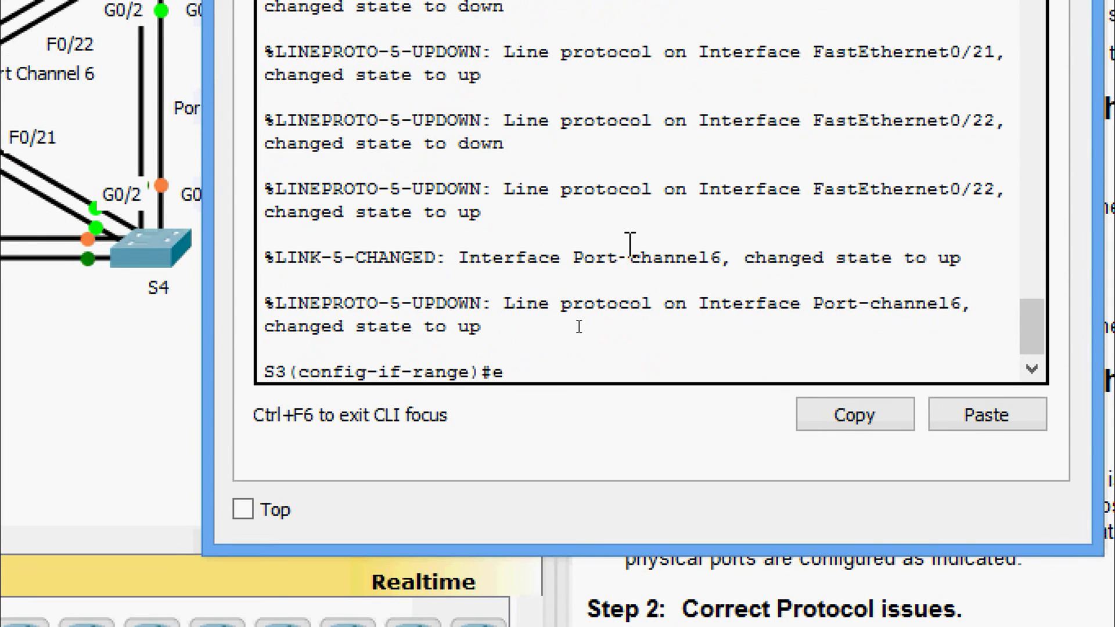
key(Return)
text(inter)
key(Tab)
text(r)
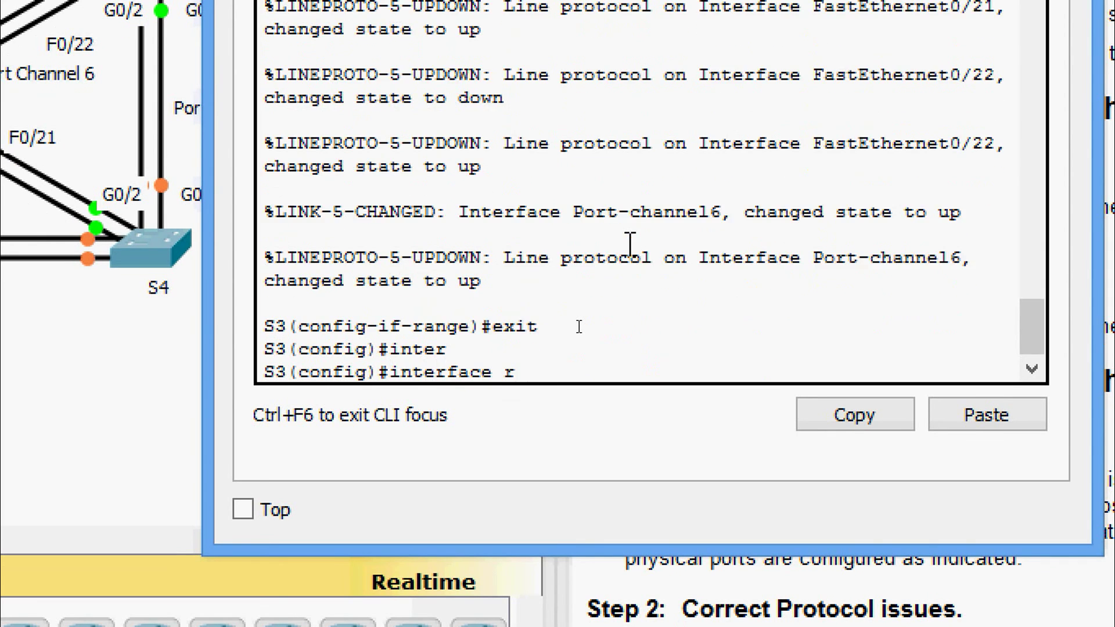
key(Tab)
text(f)
key(Tab)
text(0)
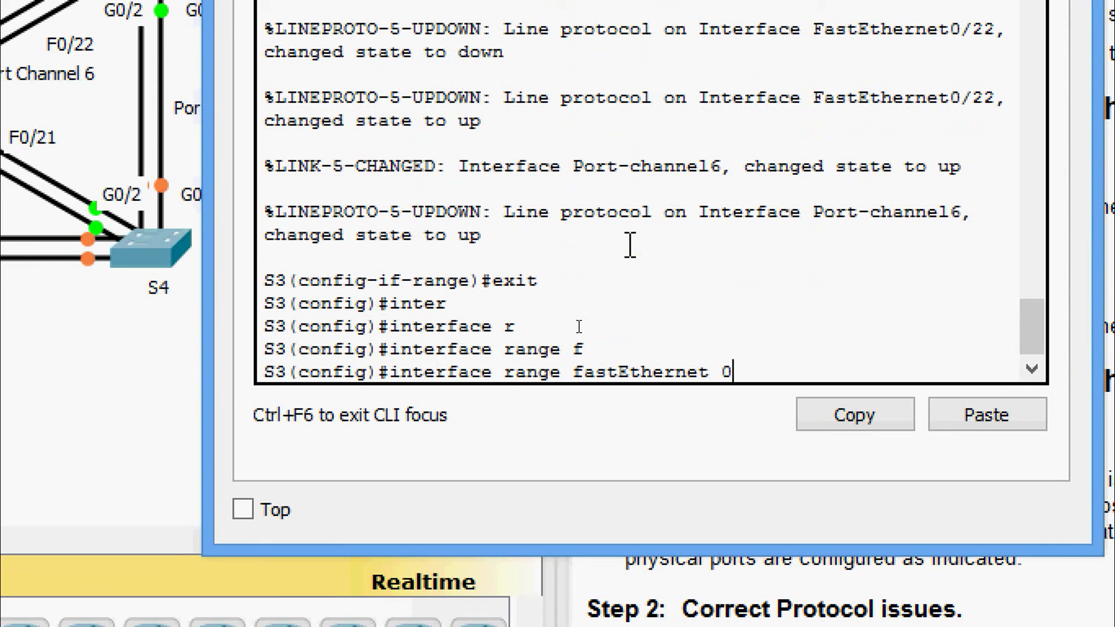
text(/23-24)
key(Return)
Remove the channel-group assignment from S3's FastEthernet 0/23-24 ports
text(no)
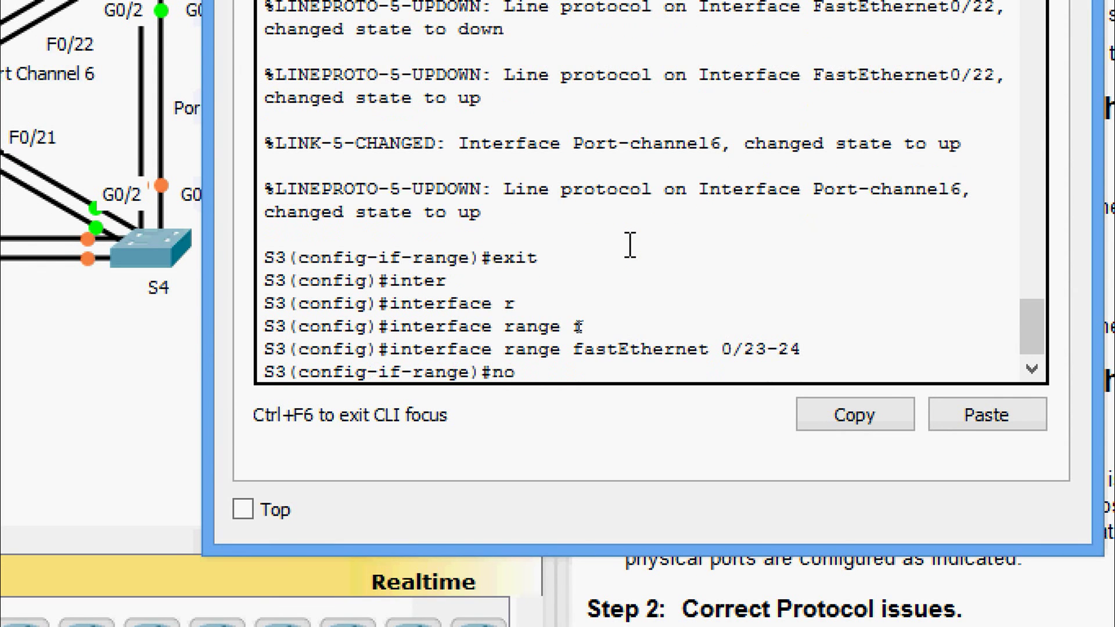
text( channel-)
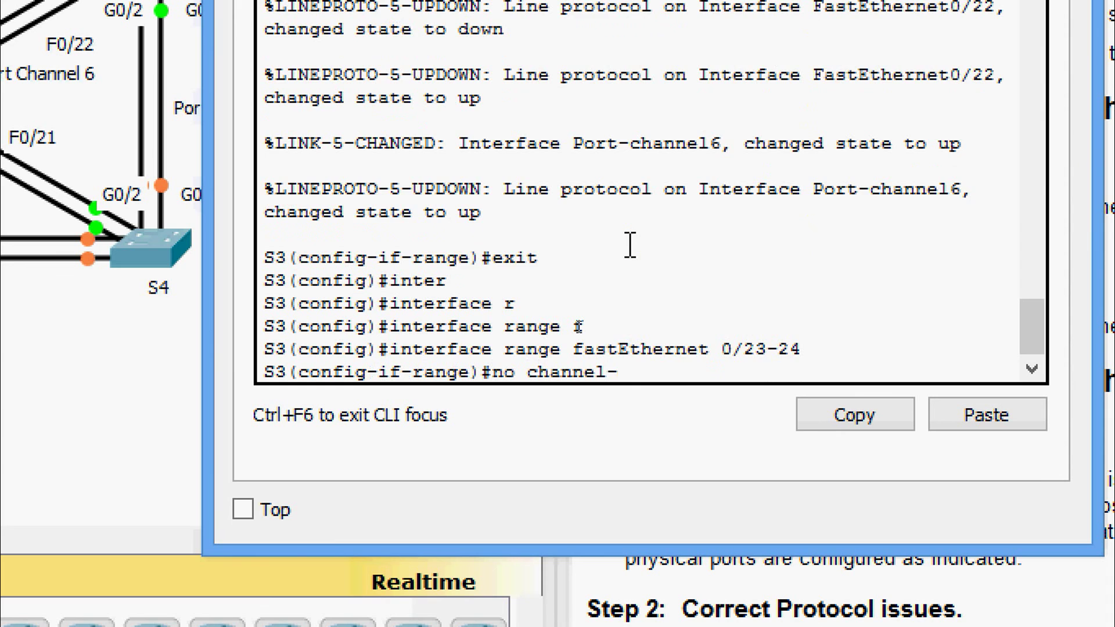
text(g)
key(Tab)
key(Return)
Assign S3's FastEthernet 0/23-24 ports to channel group 4 in active mode
text(channel)
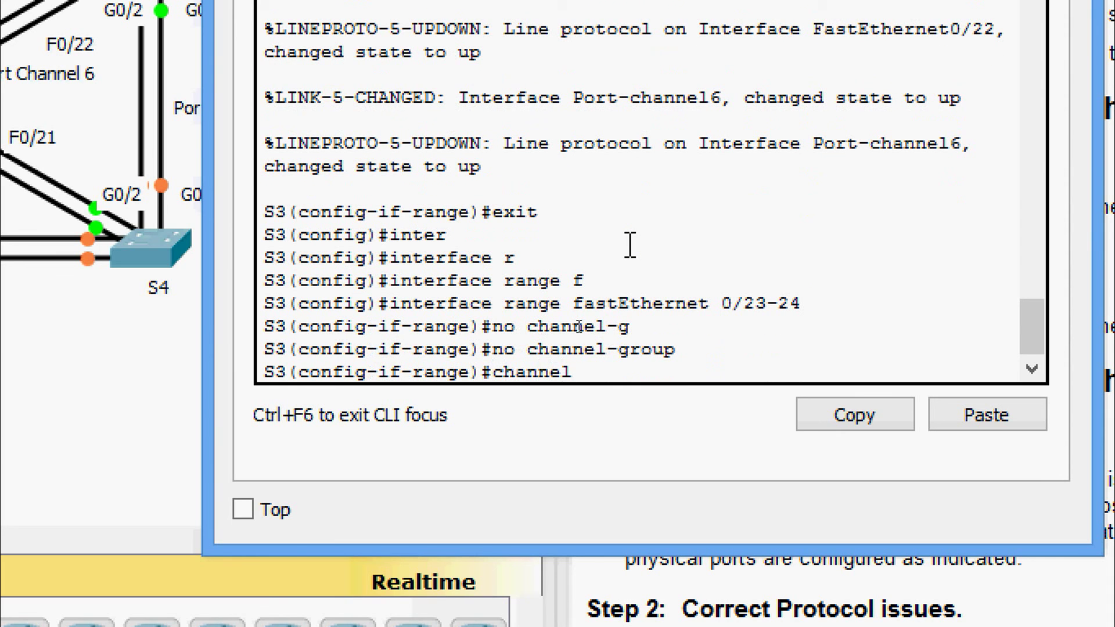
text(-g)
key(Tab)
text(4 )
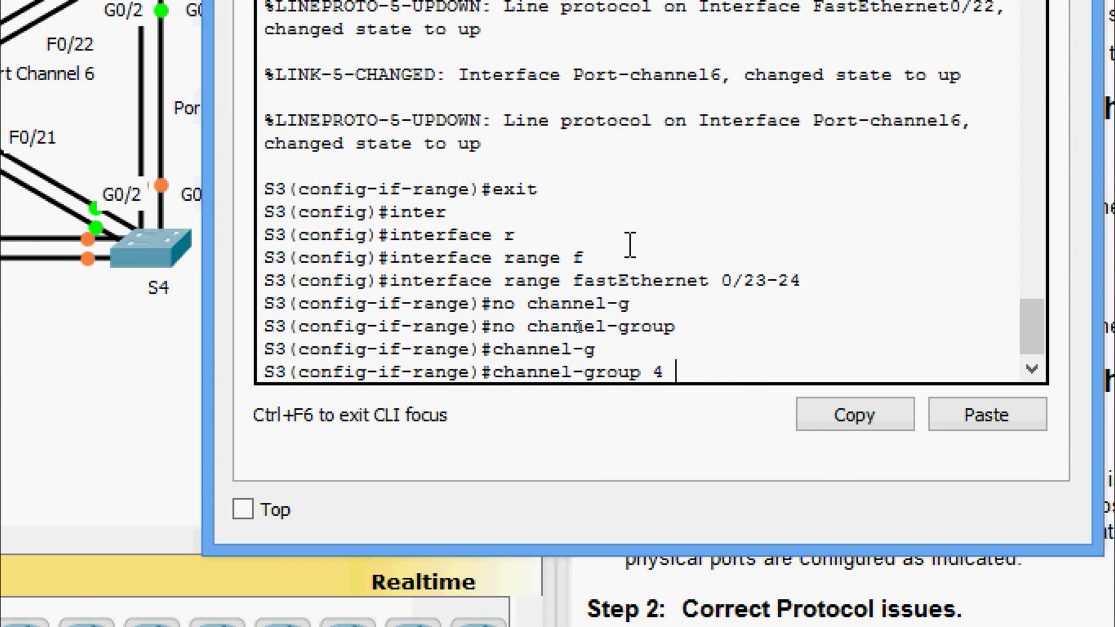
text(mod)
key(Tab)
text(ac)
key(Tab)
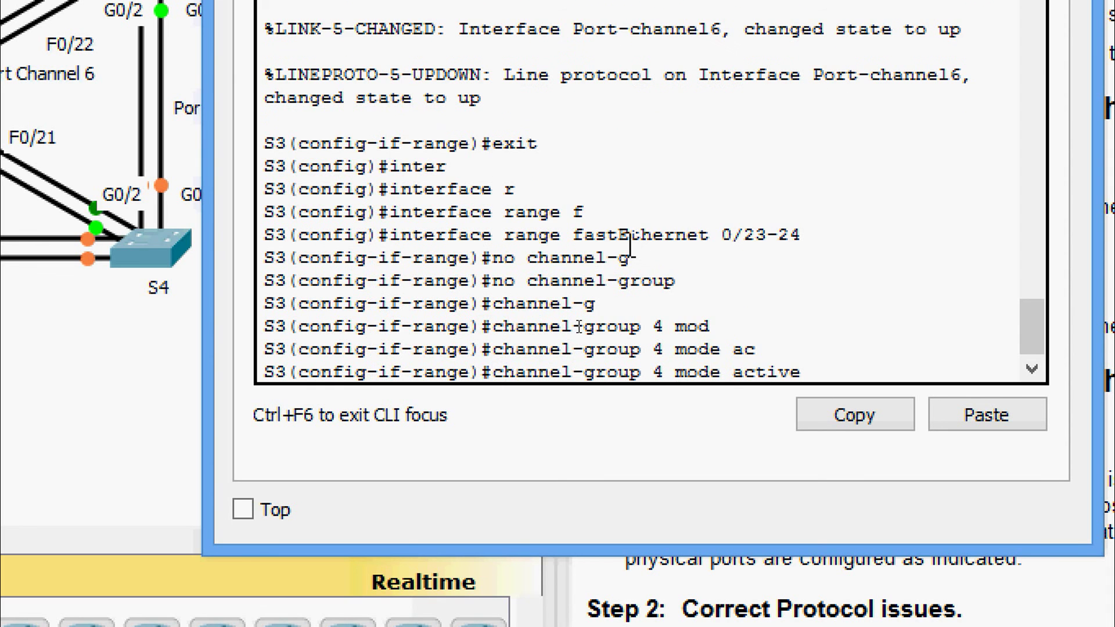
key(Return)
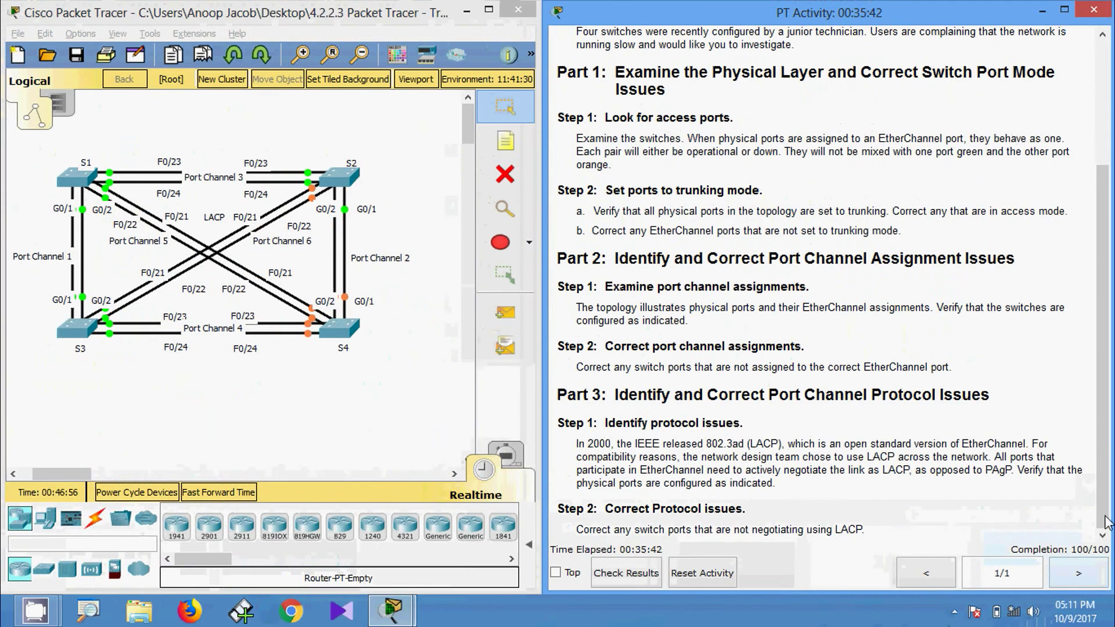
scroll(838, 215, up, 5)
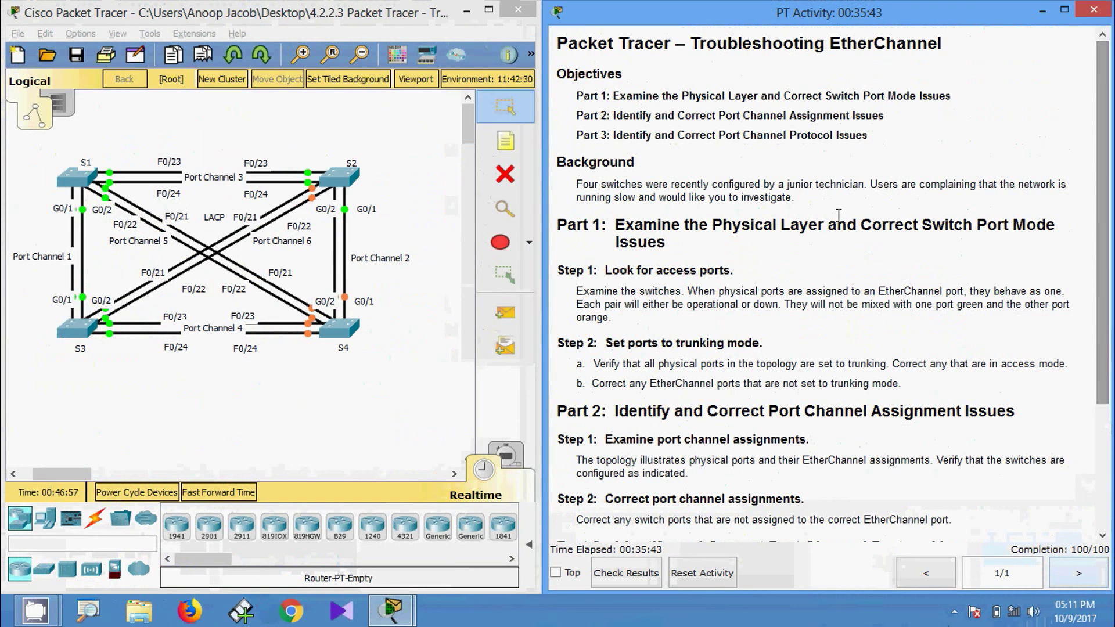